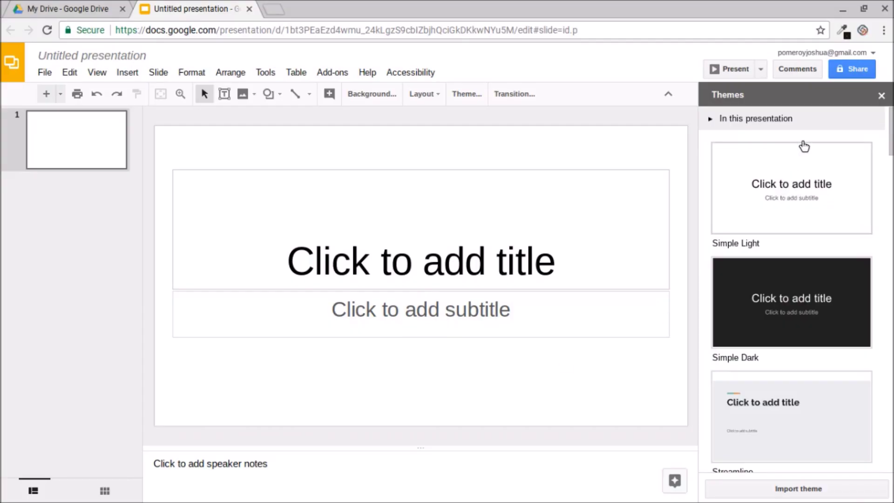
- Close the Themes pane and collapse the speaker notes area below the slide
click(881, 96)
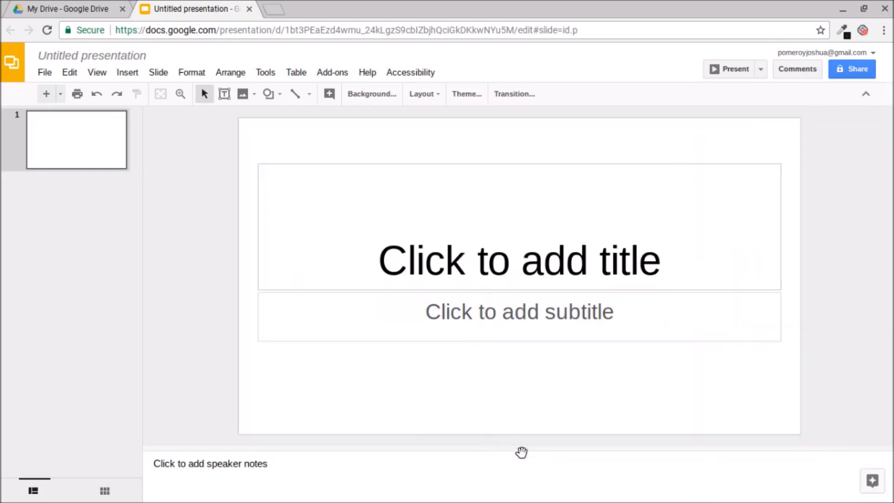
drag(515, 449, 507, 499)
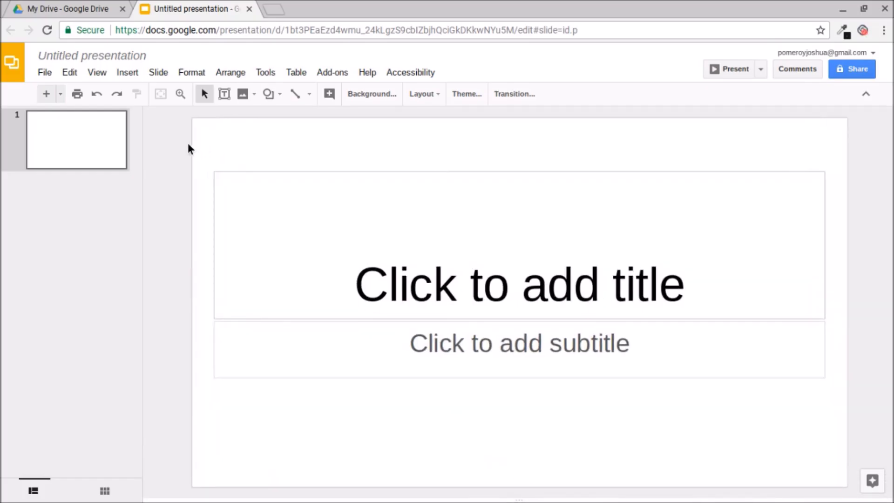
- Set the page size to a custom 3.75 × 2.25 inches
click(45, 72)
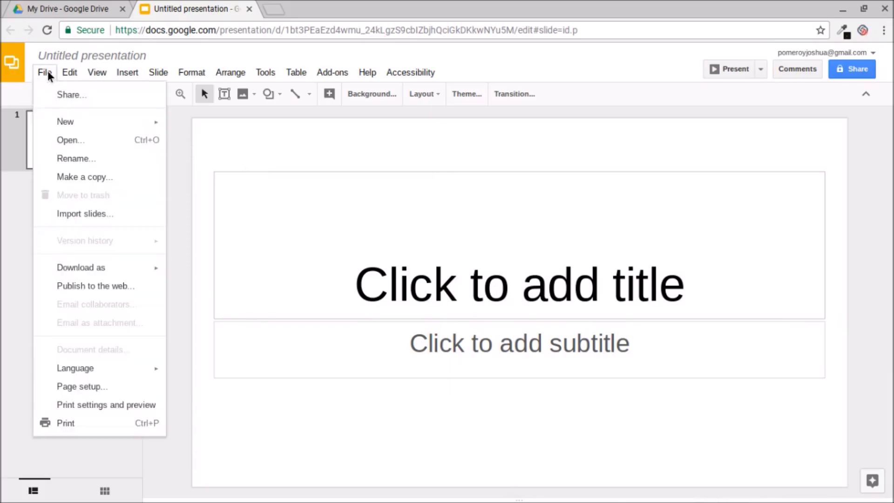
click(93, 387)
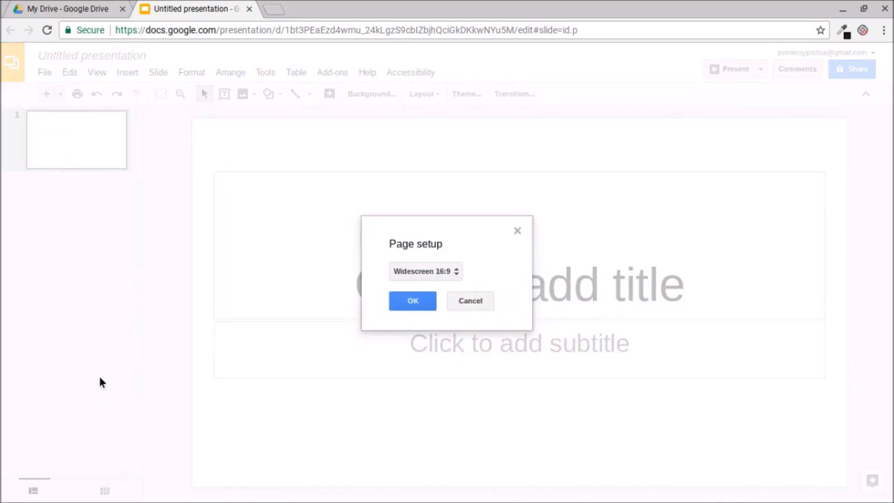
click(434, 271)
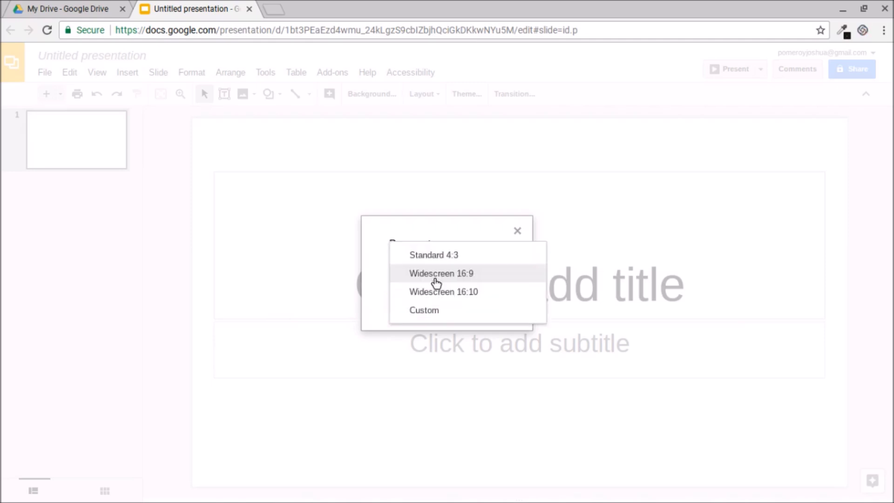
click(445, 311)
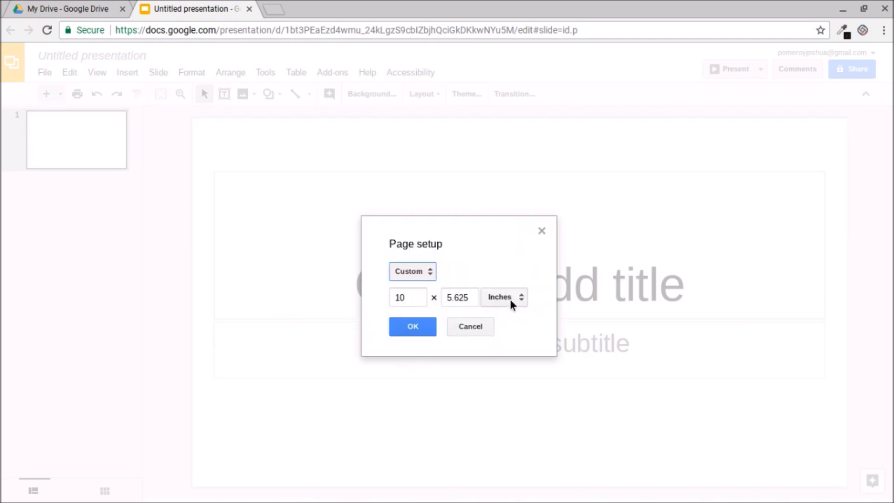
click(416, 298)
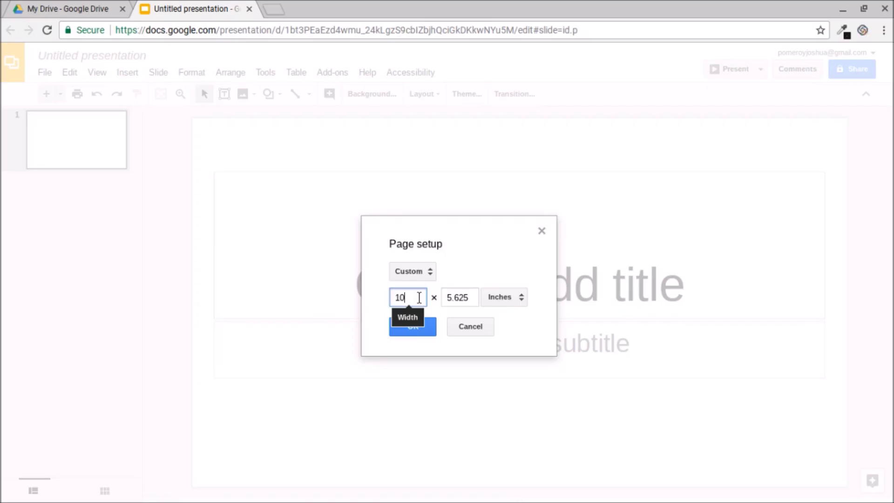
drag(419, 298, 380, 298)
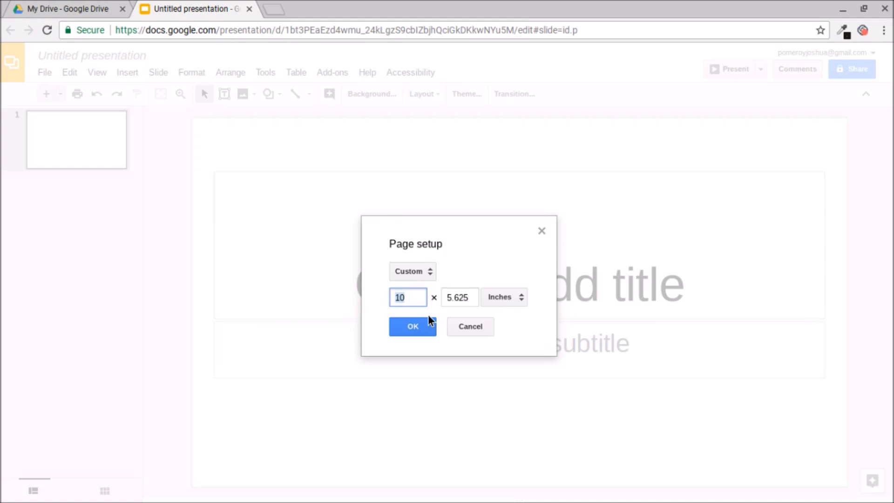
text(3.75)
key(Tab)
text(2.)
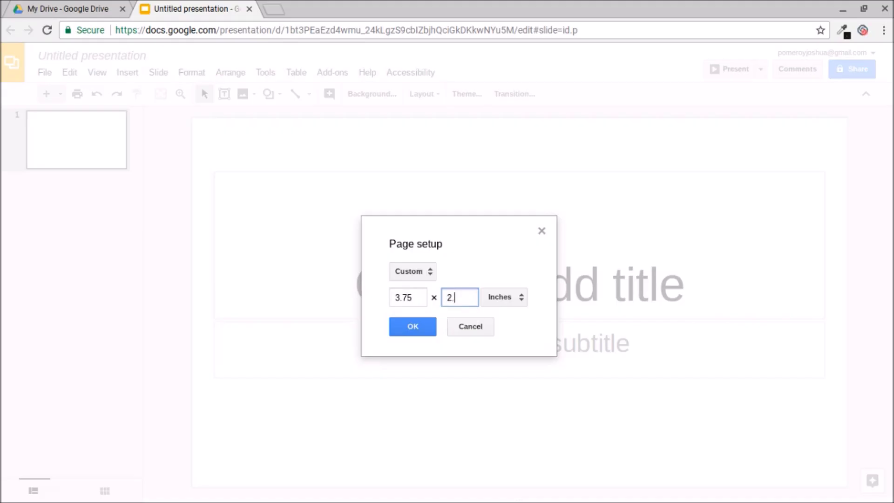
text(25)
click(418, 328)
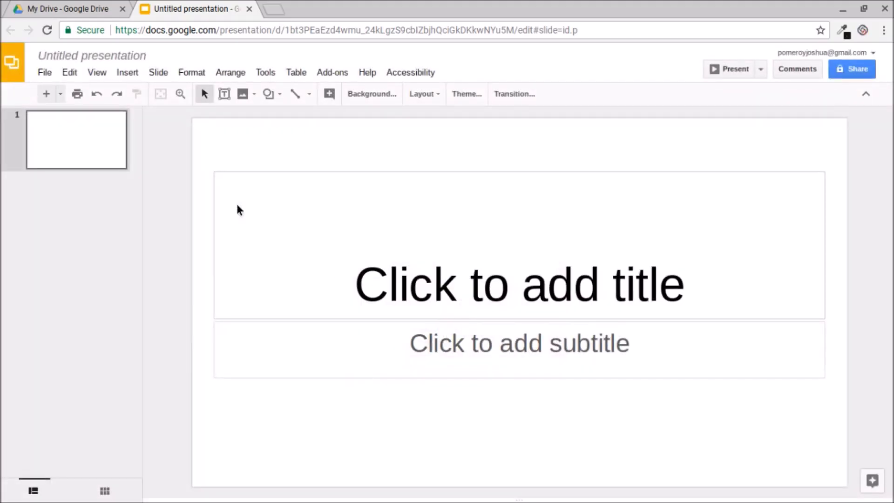
- Delete the title and subtitle placeholders from the first slide
drag(168, 143, 534, 457)
key(Delete)
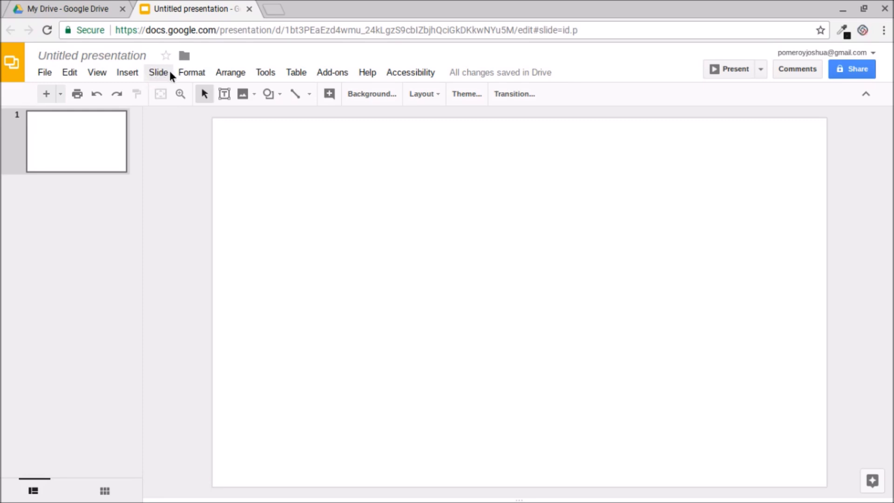
- Edit the Simple Light master and delete every layout from Section header through Blank, keeping only the Title slide layout
click(158, 72)
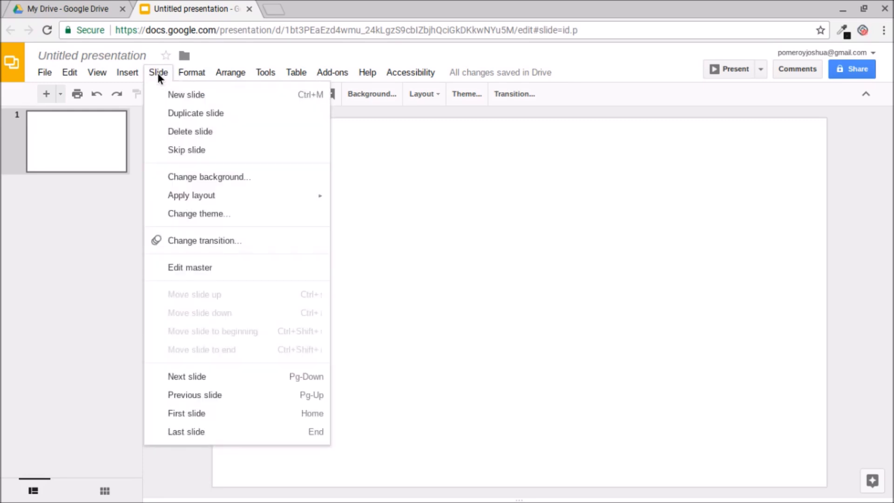
click(200, 269)
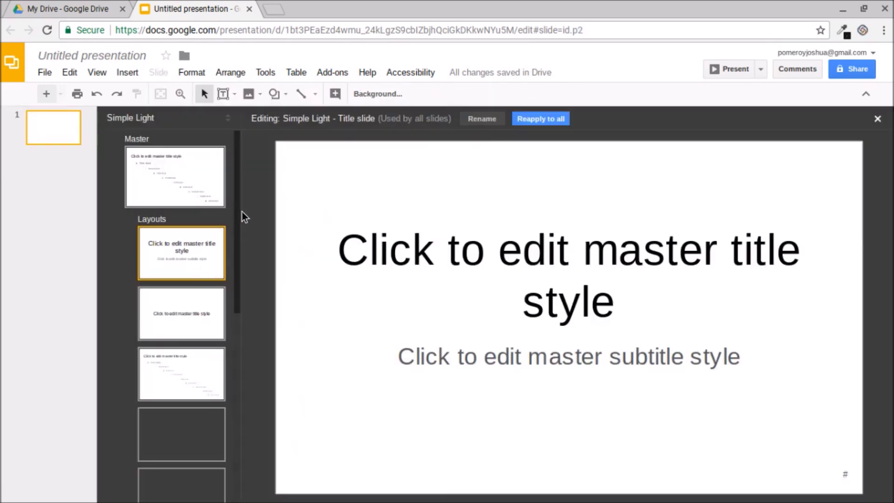
drag(238, 279, 225, 454)
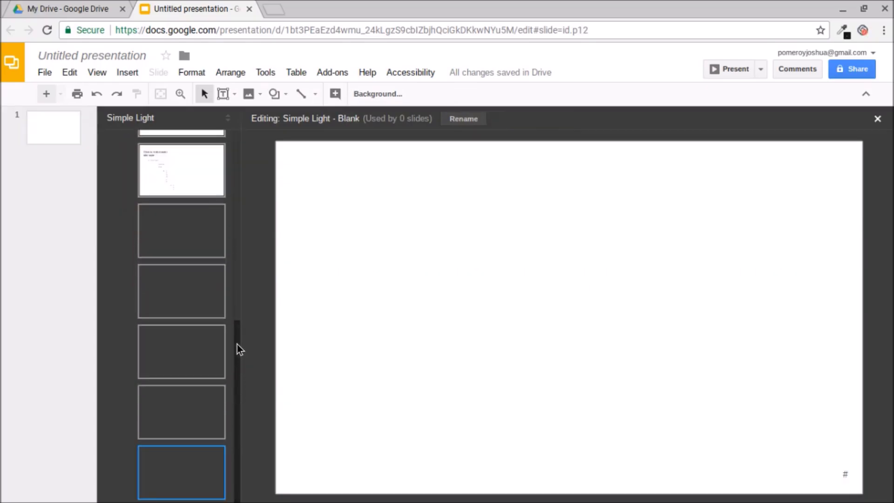
scroll(238, 168, up, 10)
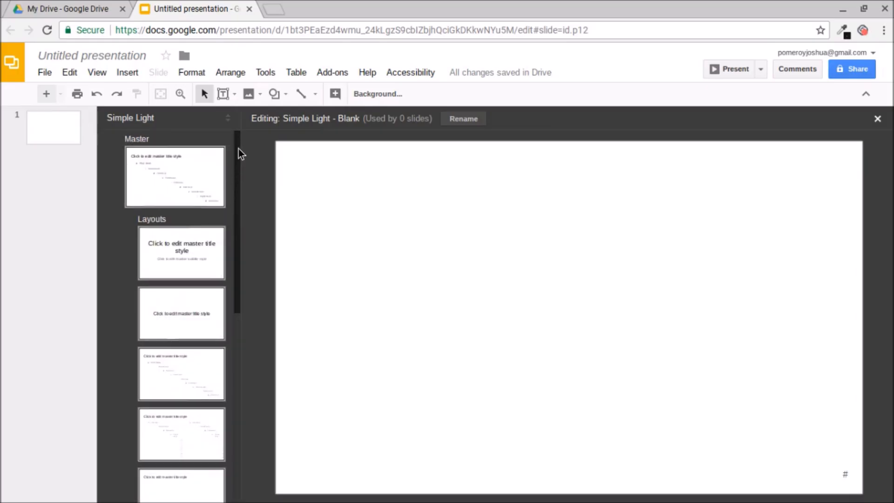
click(196, 318)
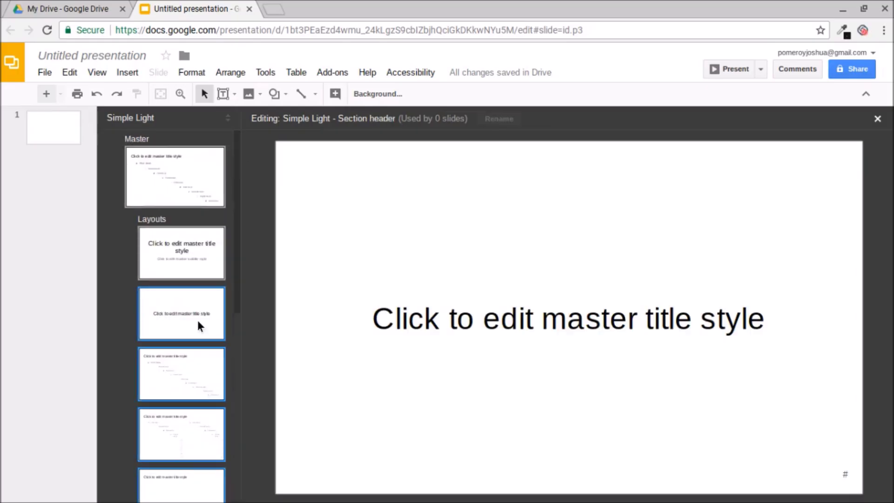
key(Delete)
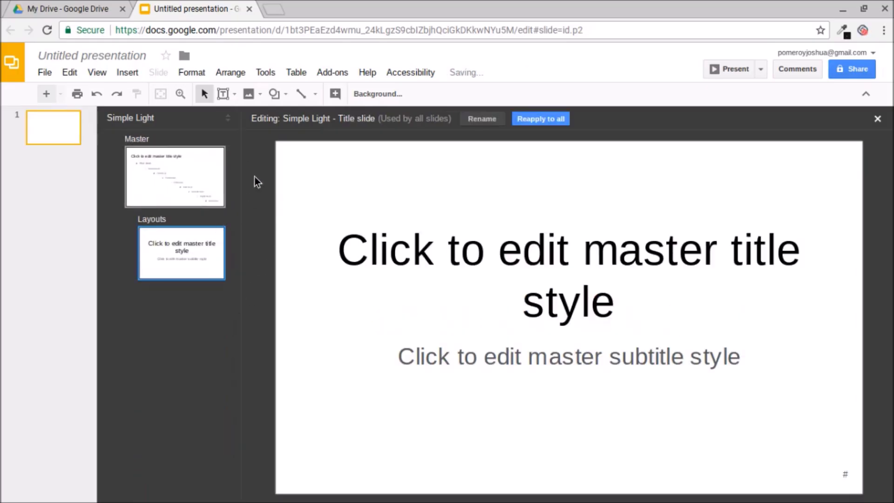
- Delete all placeholders from the Title slide layout and from the master slide
key(ctrl+a)
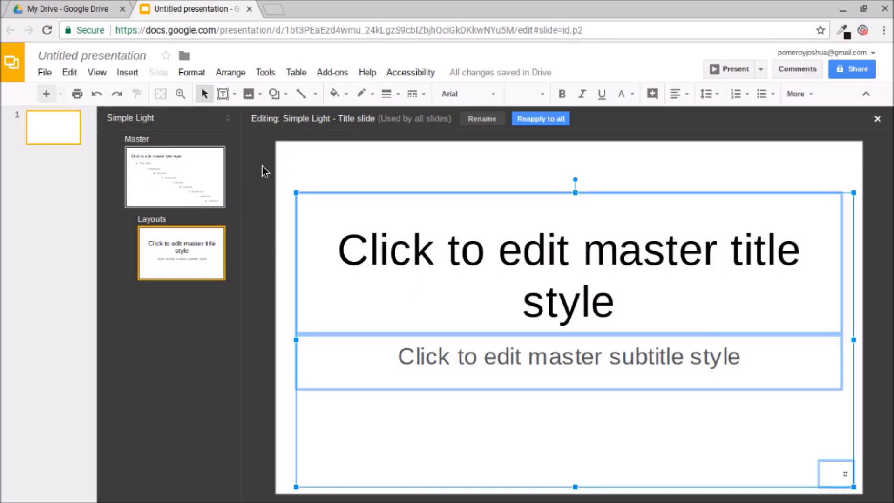
key(Delete)
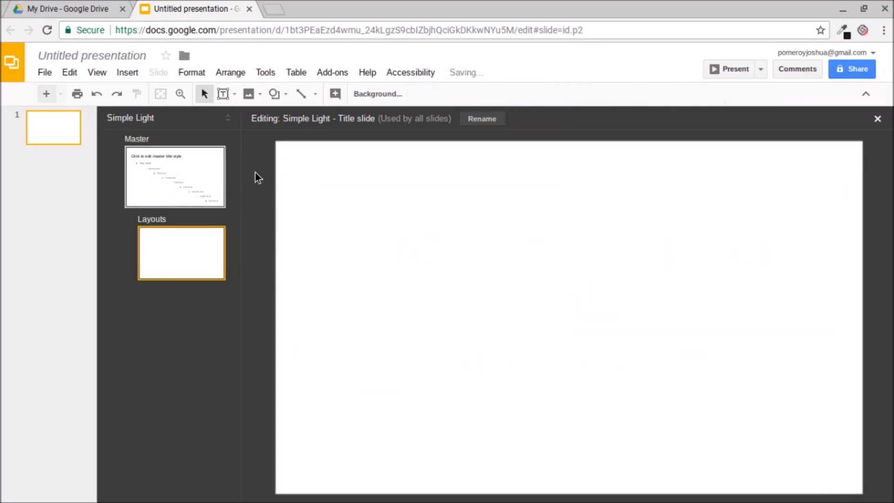
key(ctrl+a)
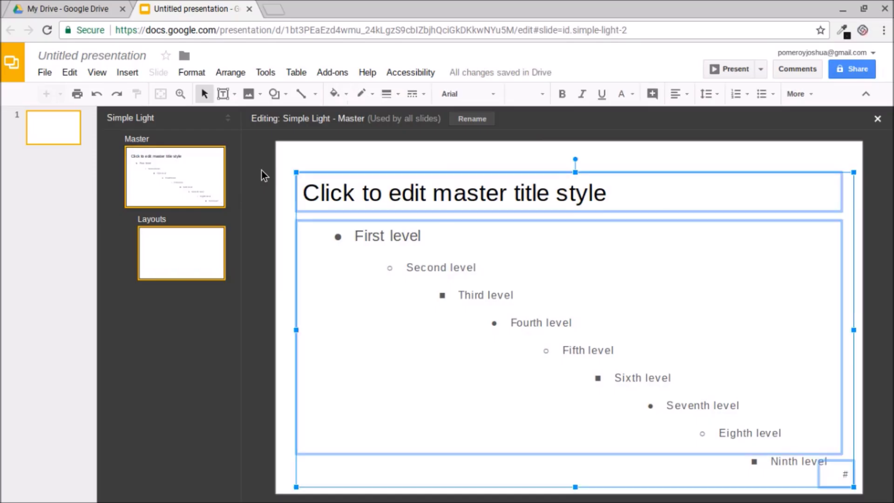
key(Delete)
- With the Title slide layout selected, search Google Images for "concrete texture" as an image to insert
click(202, 254)
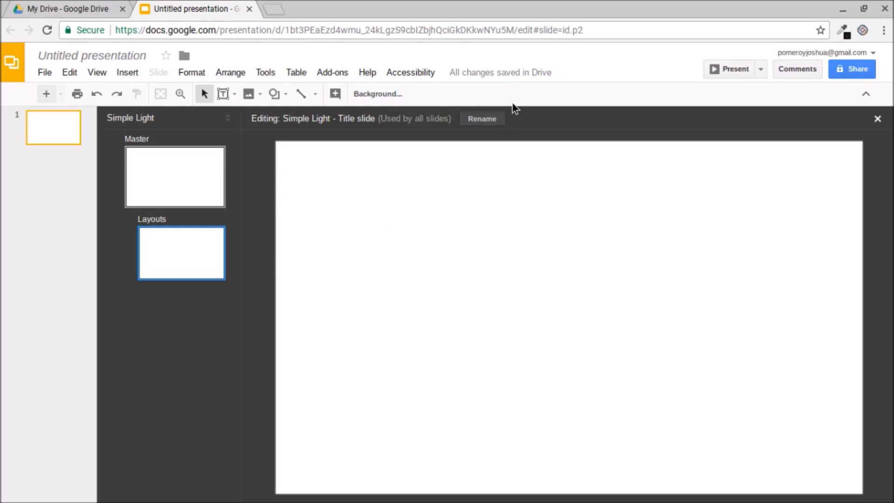
click(384, 94)
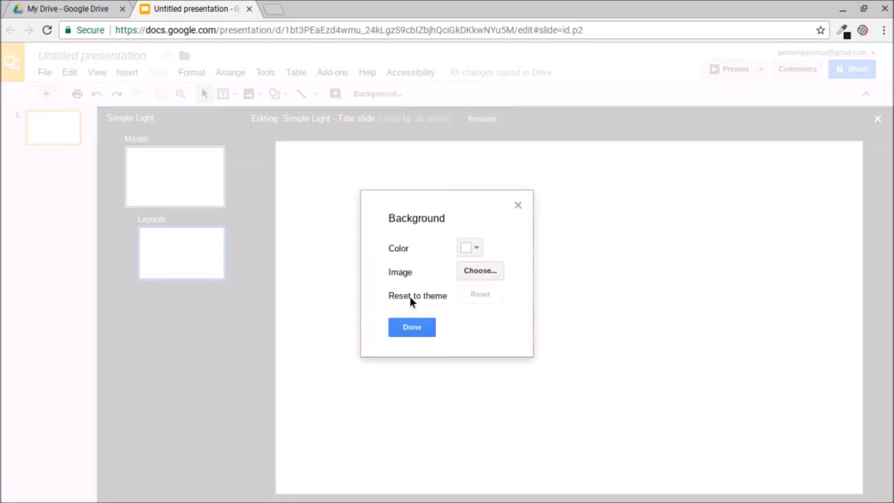
click(518, 206)
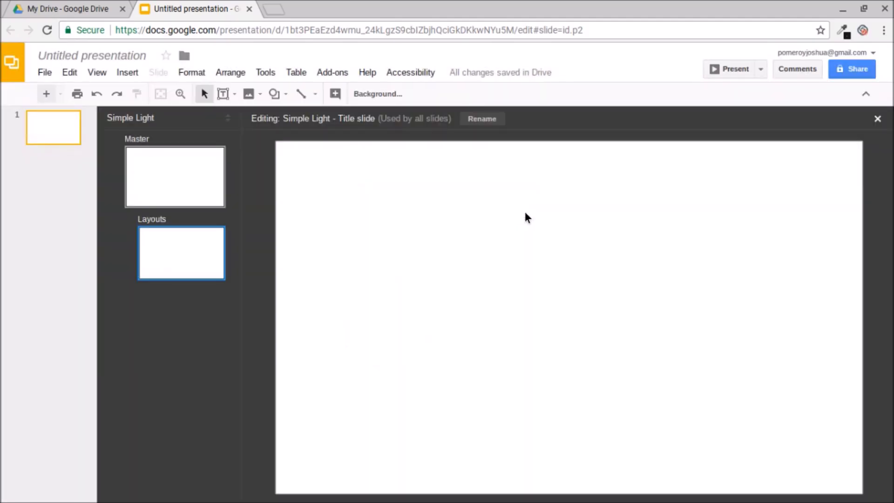
click(124, 70)
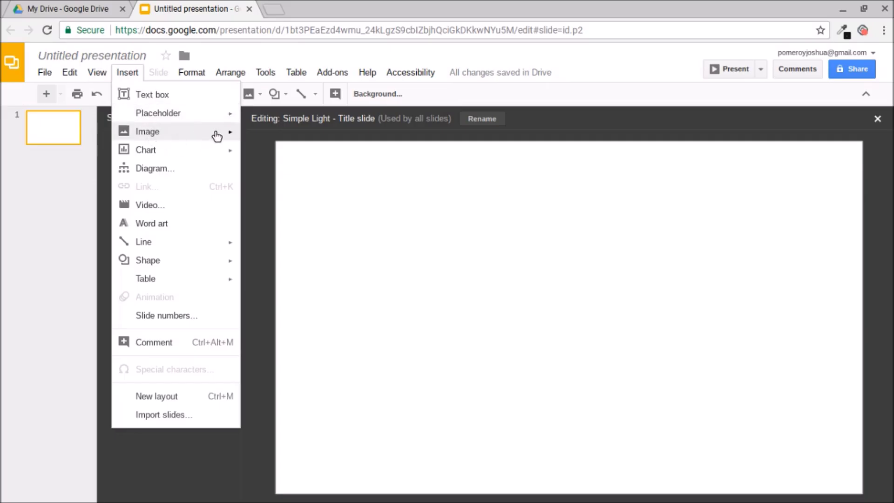
mouse_move(217, 134)
click(303, 154)
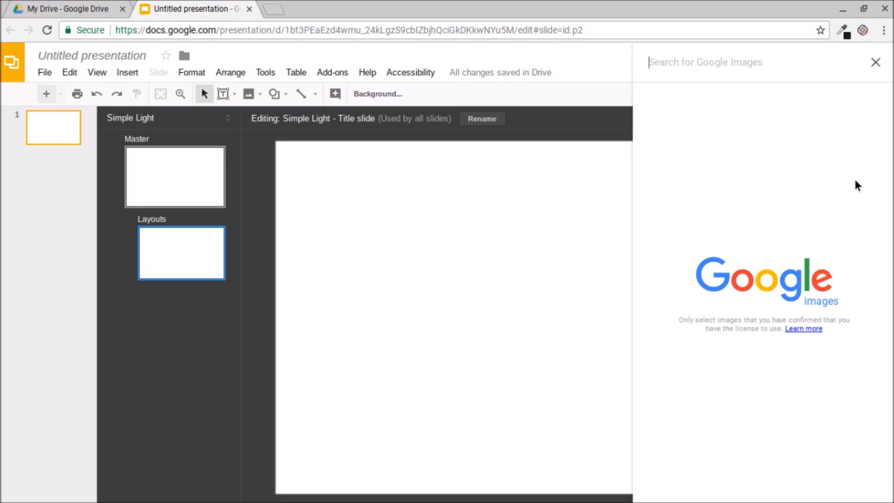
text(Con)
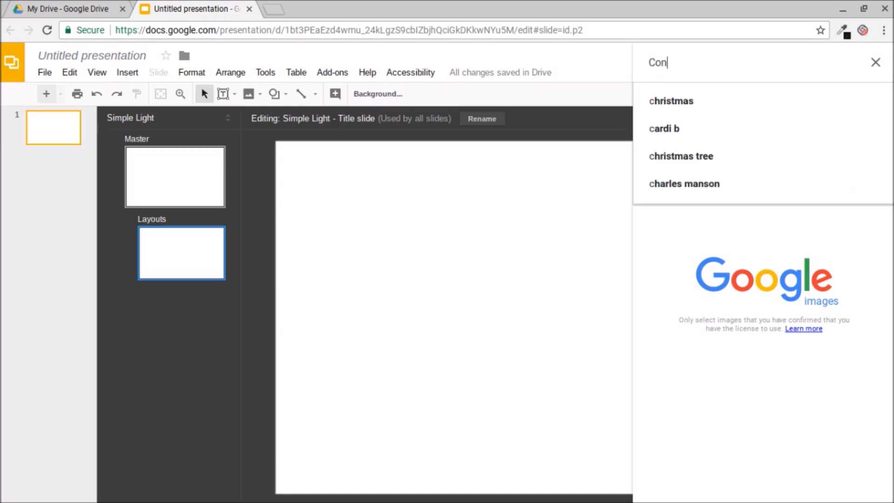
text(cre)
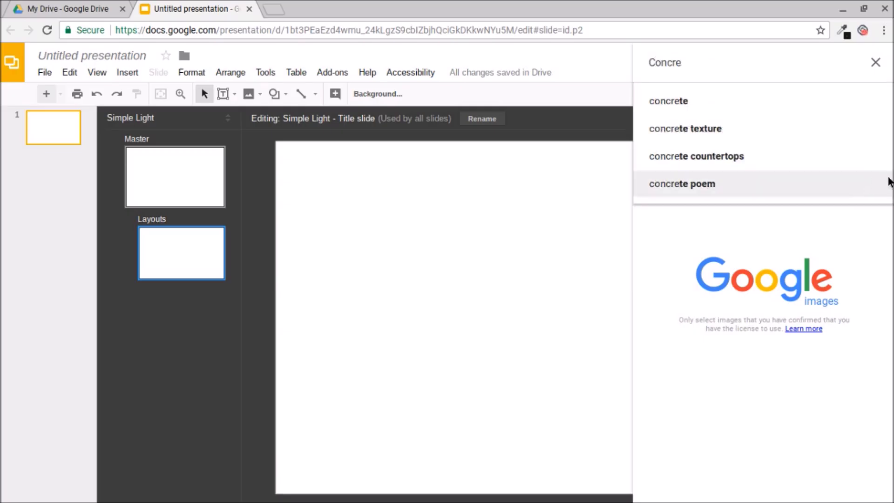
click(696, 128)
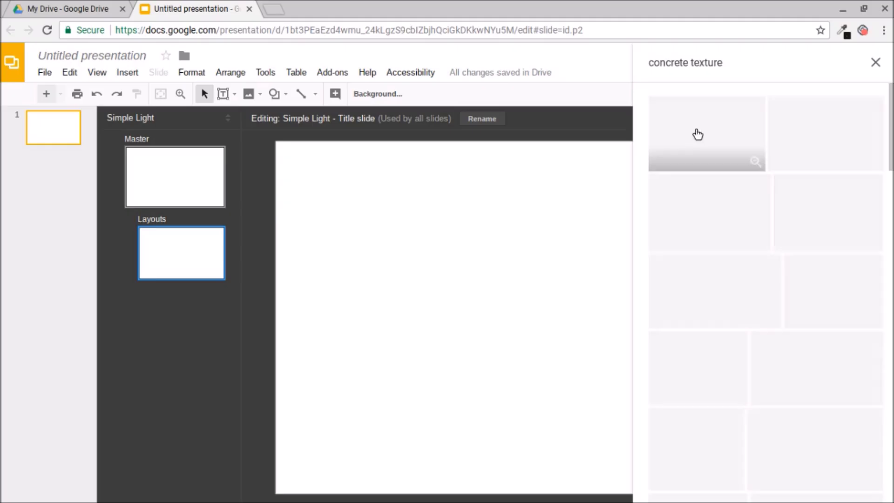
- Insert a dark, scratched grey-brown concrete image from the search results into the Title slide layout
scroll(815, 195, down, 4)
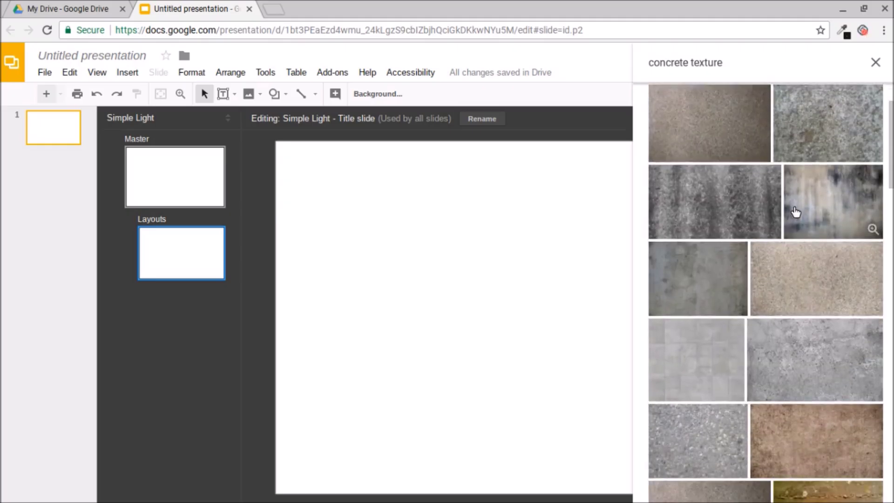
scroll(794, 212, down, 12)
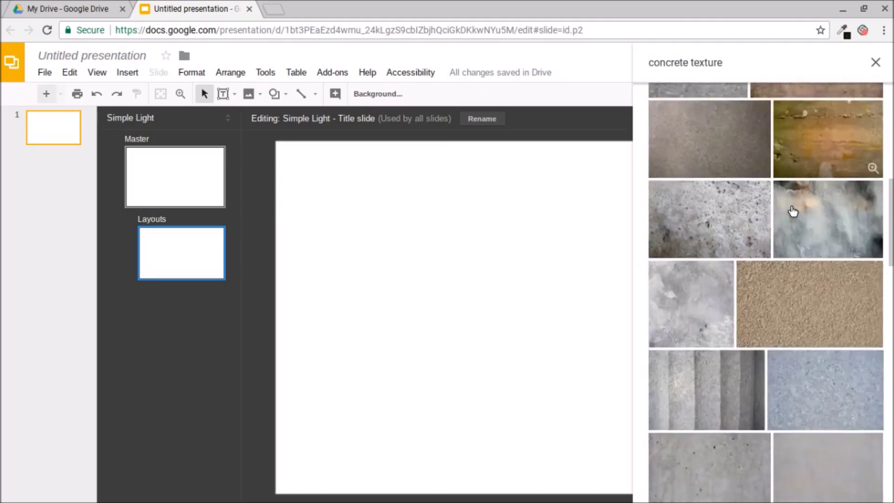
scroll(773, 212, down, 10)
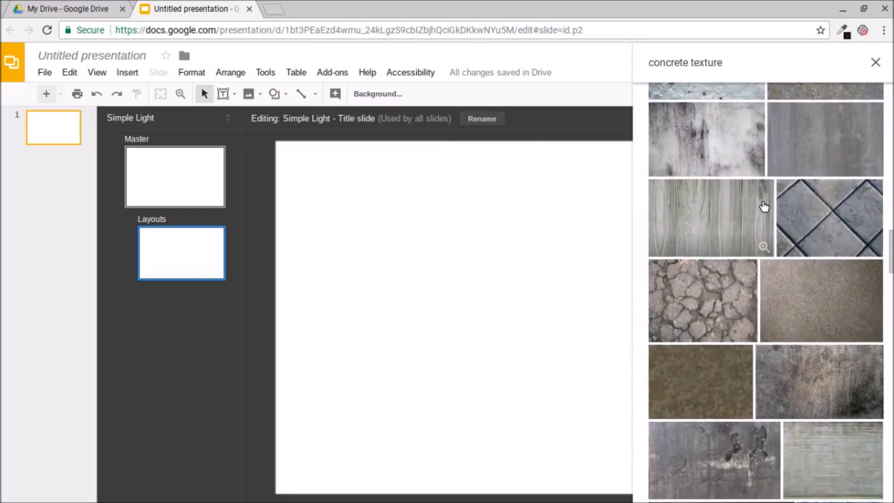
click(830, 291)
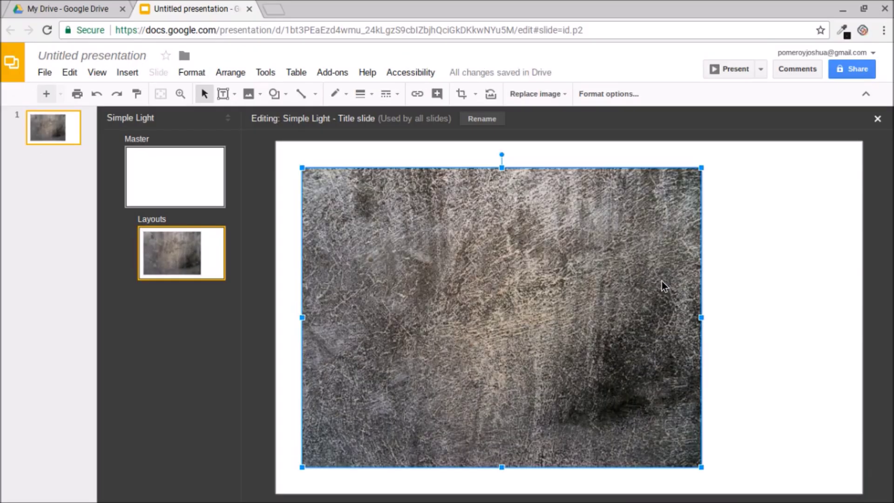
- Align the concrete image with the layout's upper-left corner and scale it proportionally to the full slide width
key(ctrl+alt+minus)
mouse_move(543, 304)
mouse_down()
mouse_move(524, 288)
mouse_move(533, 294)
mouse_up()
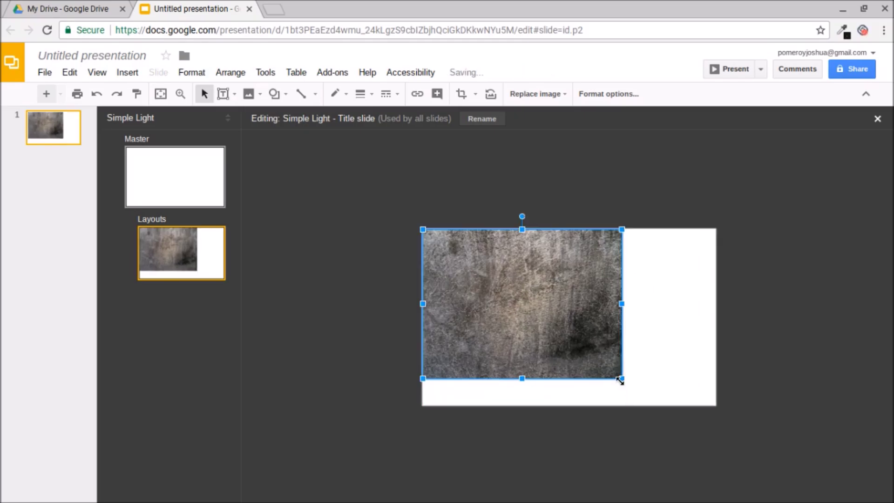
drag(622, 379, 714, 407)
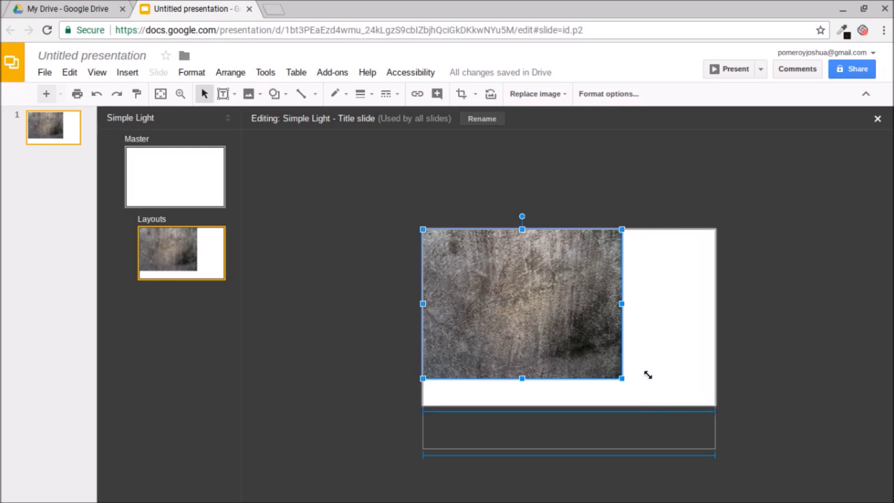
- Crop the concrete image to the slide's lower edge, and enlarge and reposition the picture within the crop frame
double_click(566, 446)
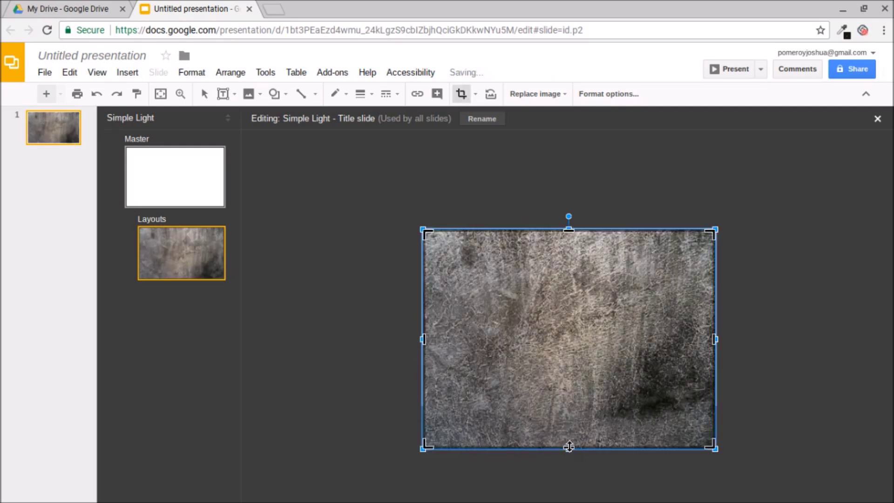
drag(568, 447, 567, 397)
drag(615, 372, 629, 269)
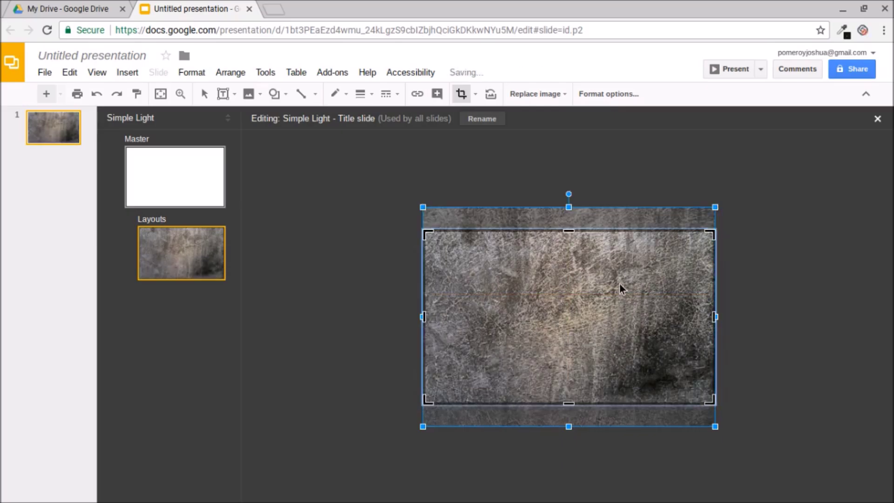
drag(715, 426, 747, 450)
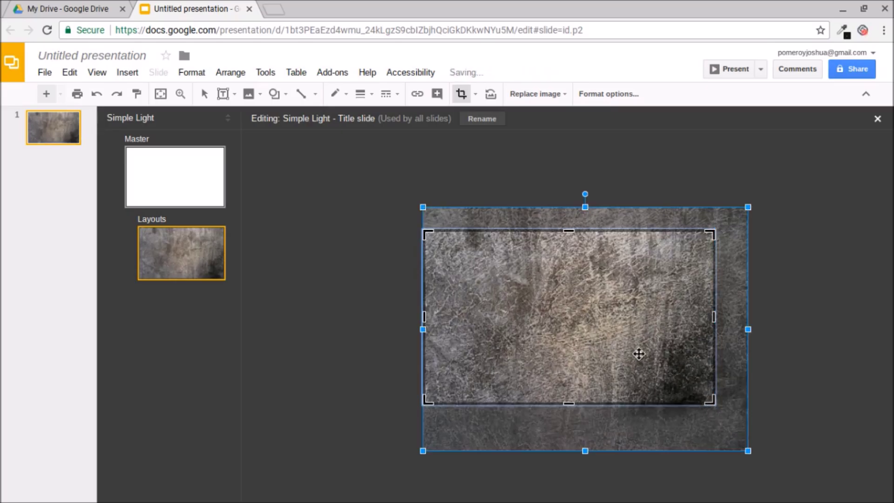
drag(405, 188, 403, 186)
drag(621, 319, 644, 339)
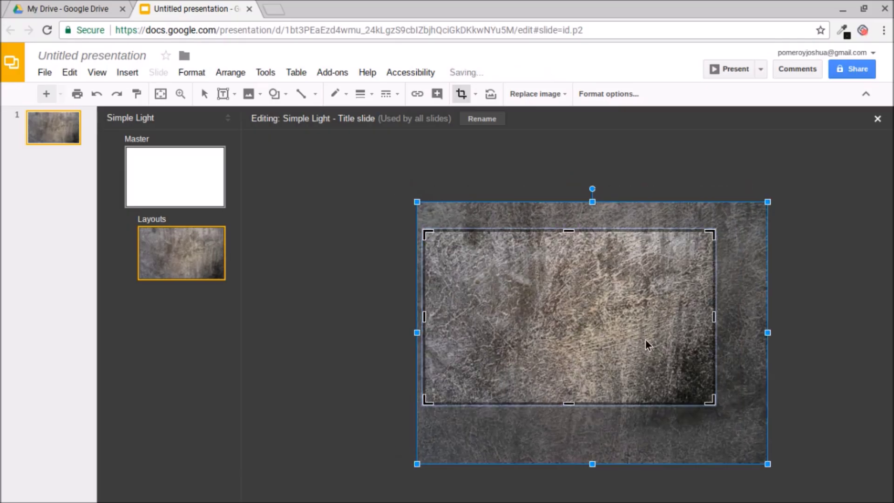
key(Return)
click(819, 279)
- Recolor the concrete image on the Title slide layout to Grayscale
click(573, 279)
click(601, 94)
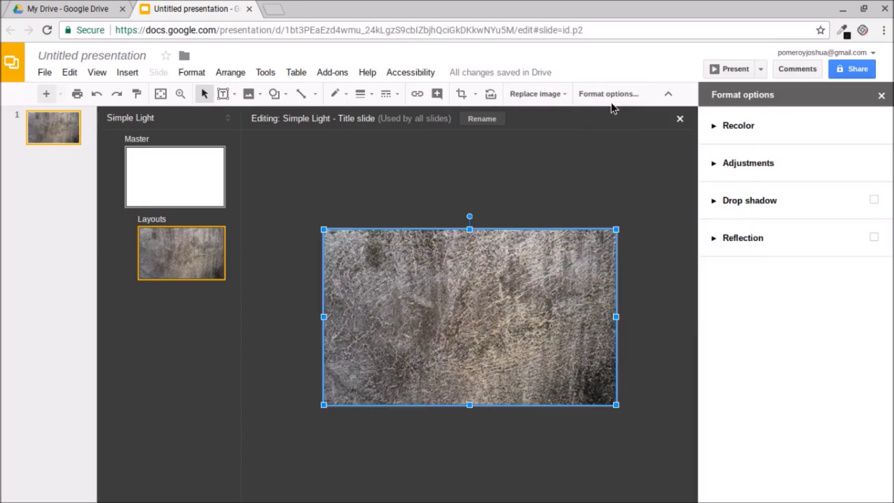
click(714, 127)
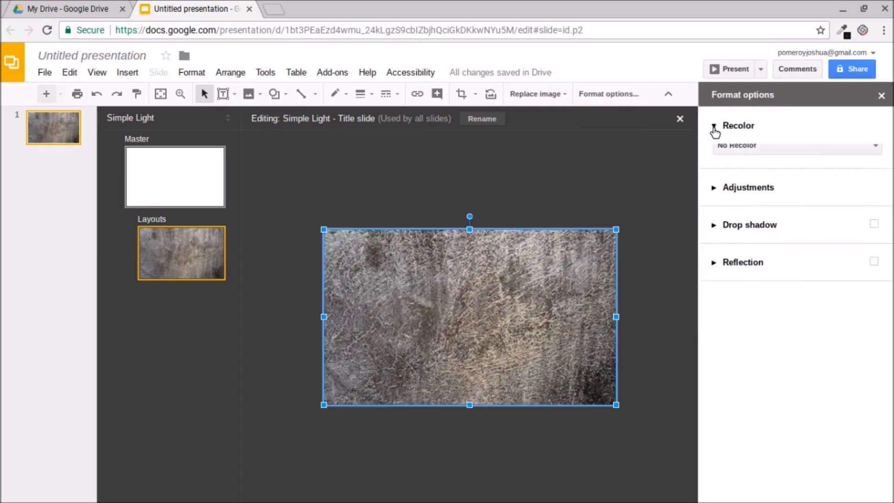
click(815, 153)
click(793, 450)
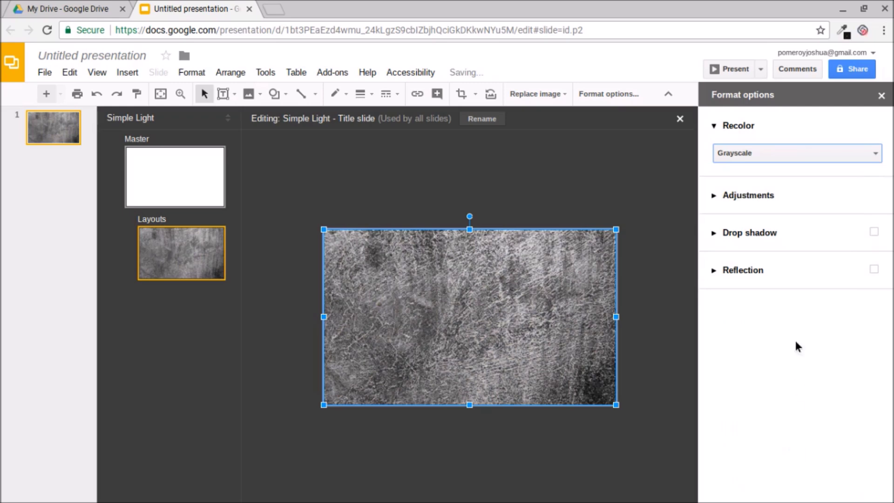
- Set the concrete image's transparency to about 75%
click(715, 197)
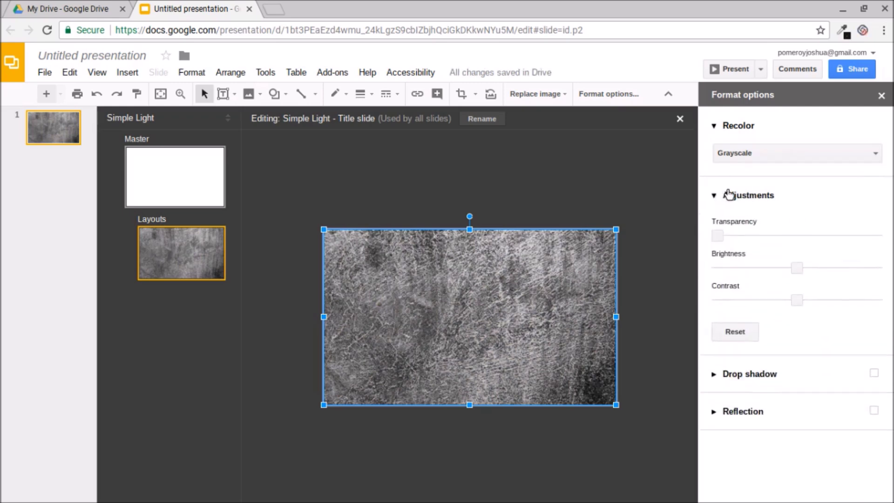
drag(720, 237, 843, 236)
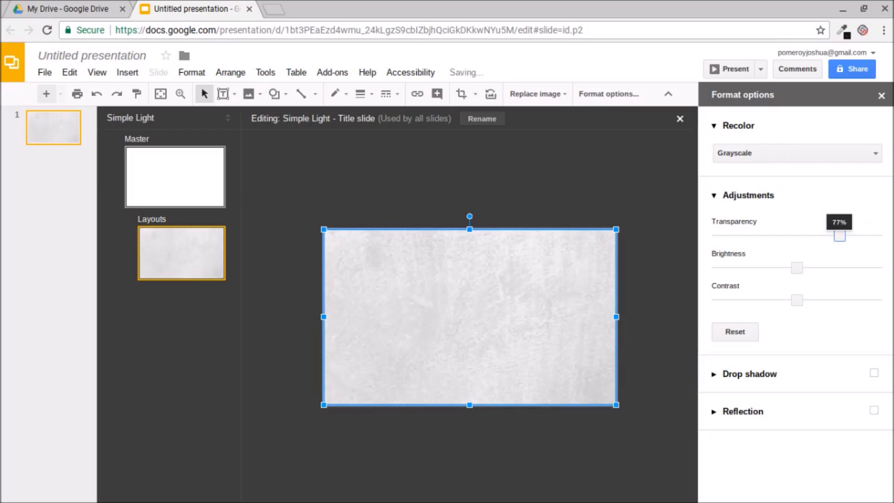
key(Left)
key(Left)
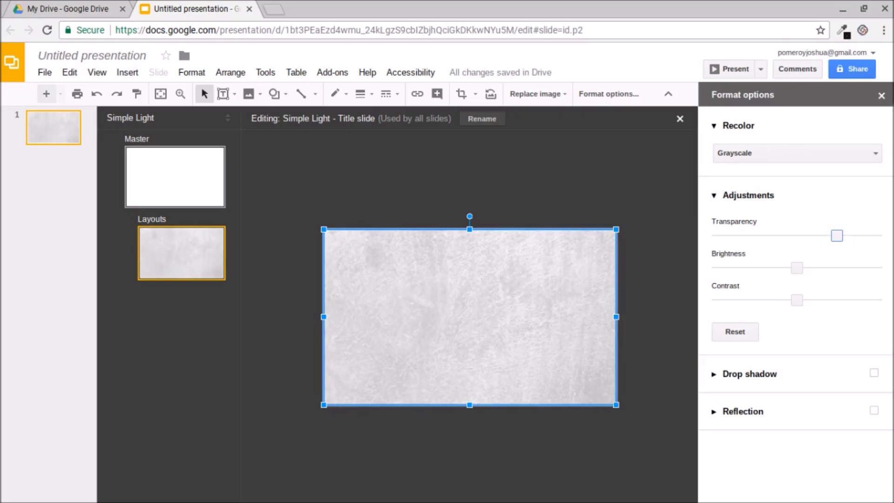
click(882, 95)
click(282, 141)
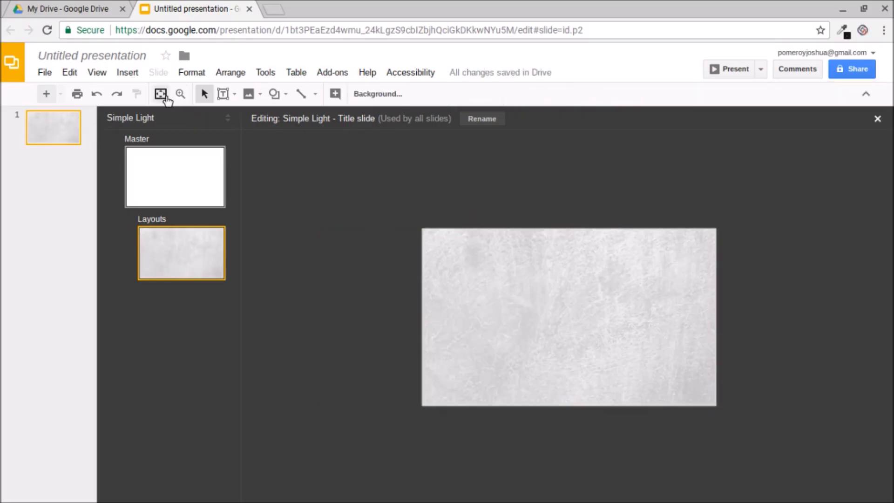
click(160, 94)
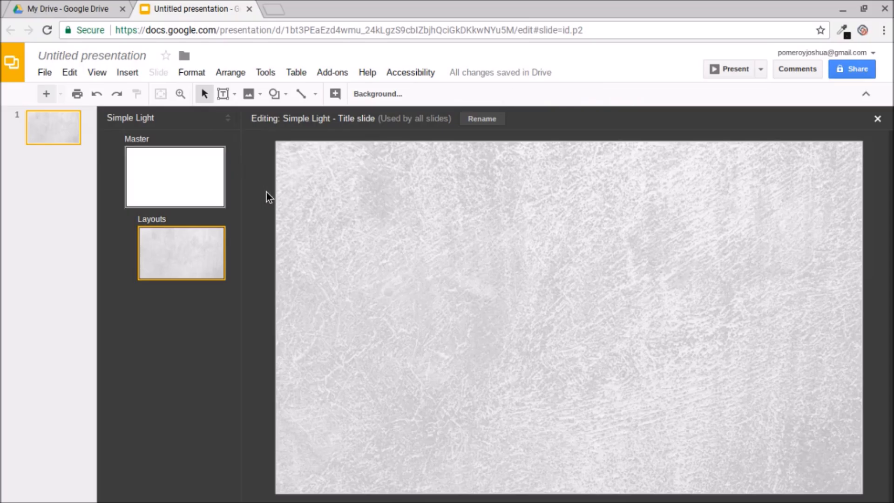
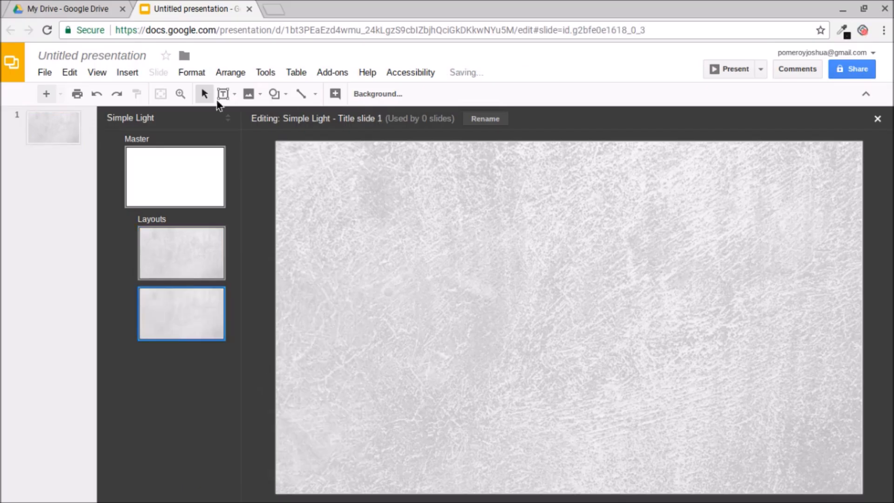
- Search Google Images for "diamond plate" as an image to insert into the duplicated layout
click(124, 73)
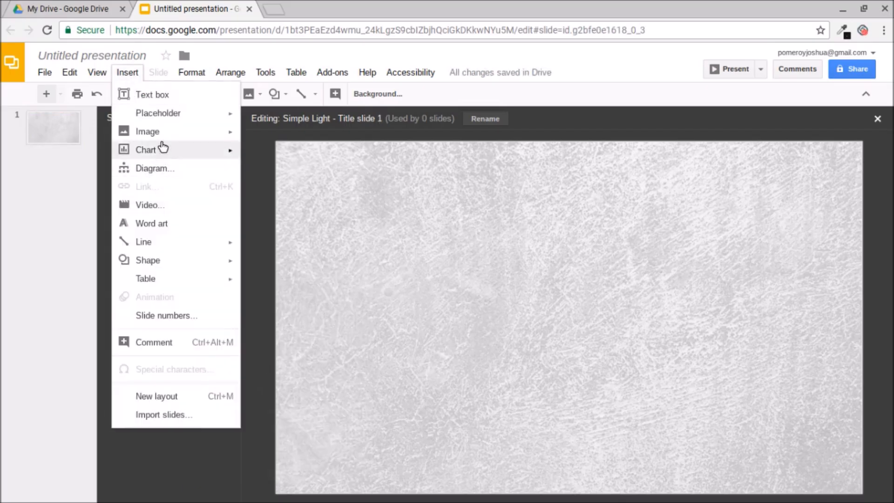
mouse_move(219, 139)
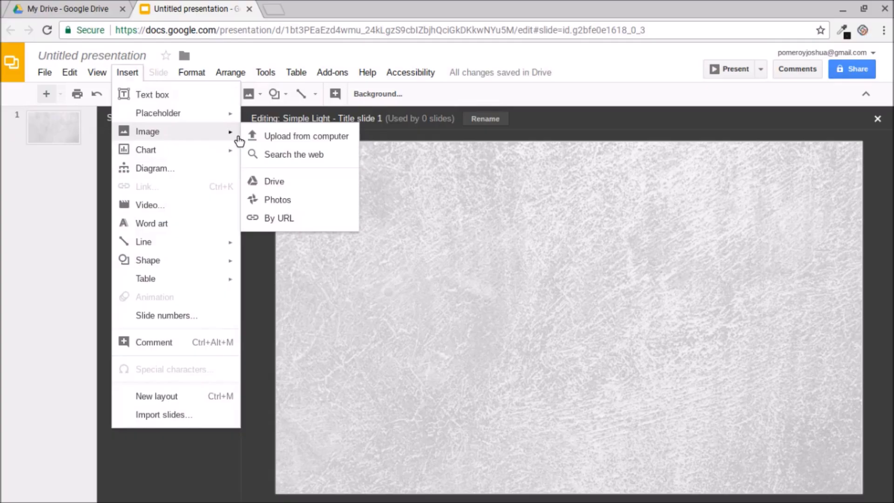
click(311, 156)
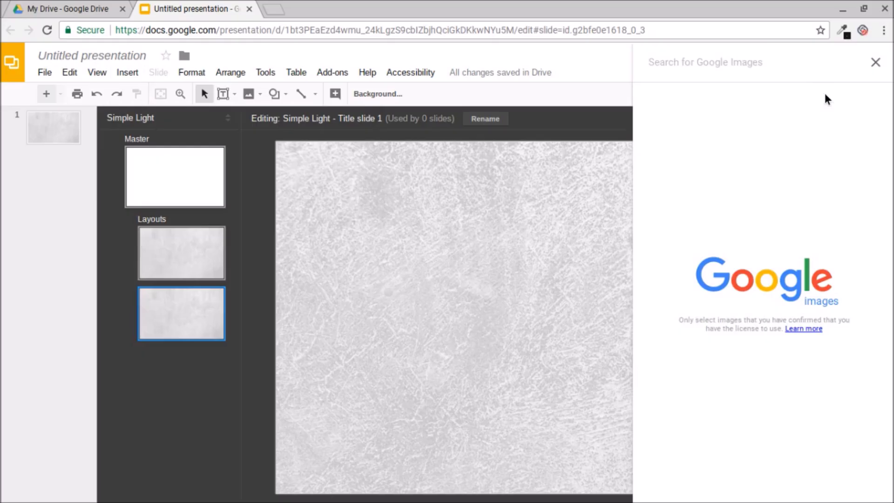
text(di)
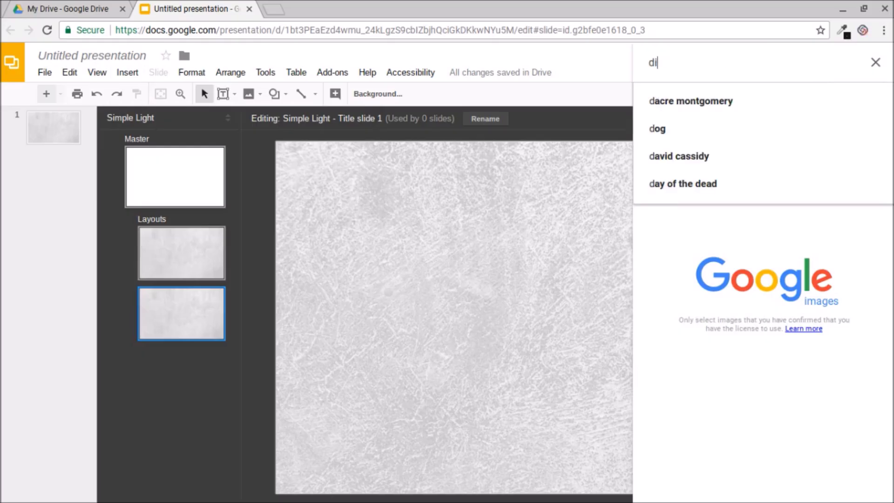
text(amond plate)
key(Return)
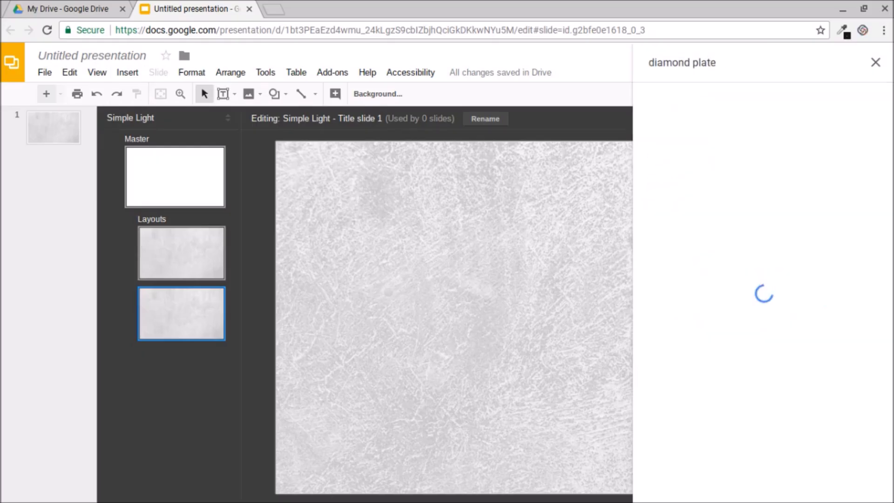
- Insert the dark, brown-tinted diamond plate image from the search results into the duplicated layout
scroll(753, 227, down, 1)
scroll(752, 226, down, 7)
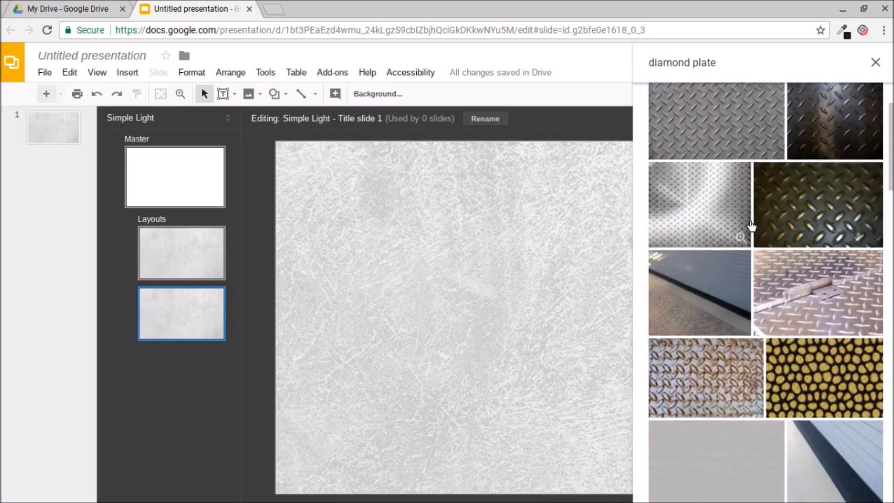
scroll(752, 226, down, 10)
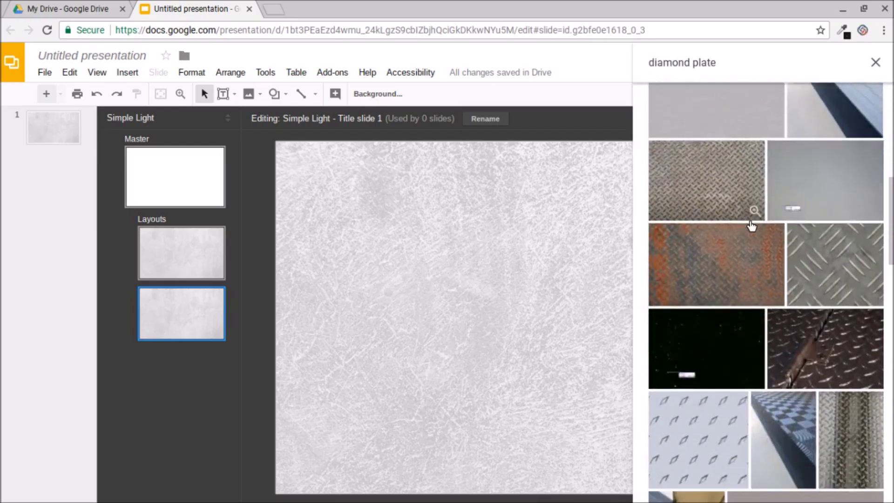
scroll(751, 226, down, 14)
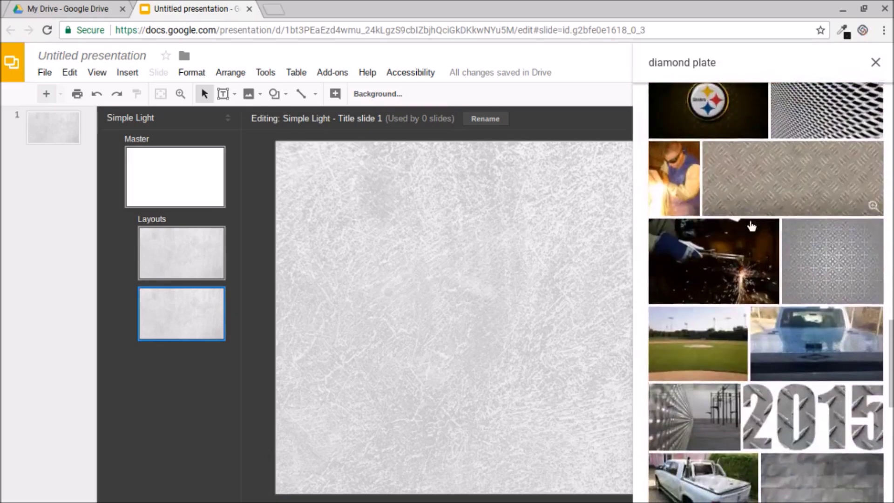
scroll(752, 227, down, 15)
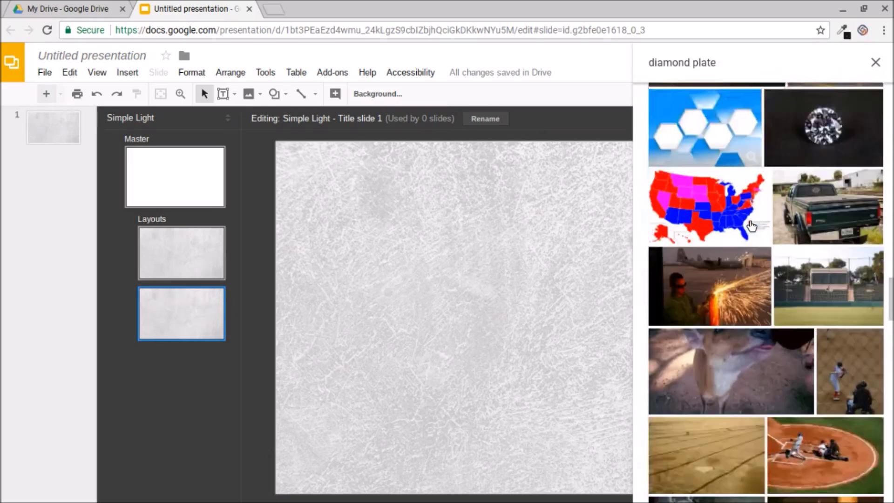
scroll(769, 243, up, 20)
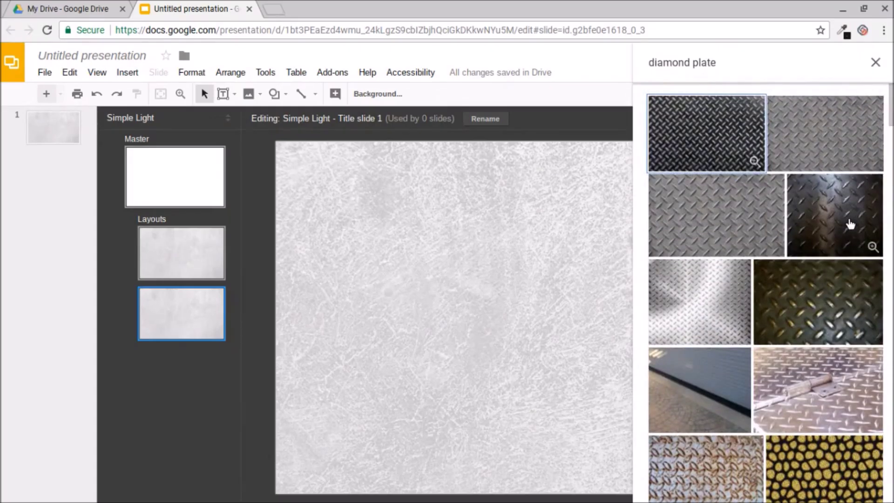
click(851, 225)
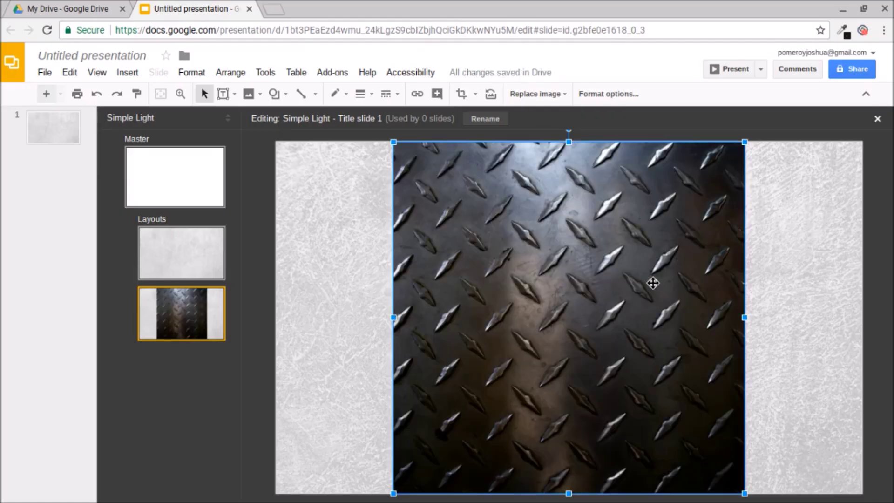
- Mask the diamond plate image with the right triangle shape
click(476, 95)
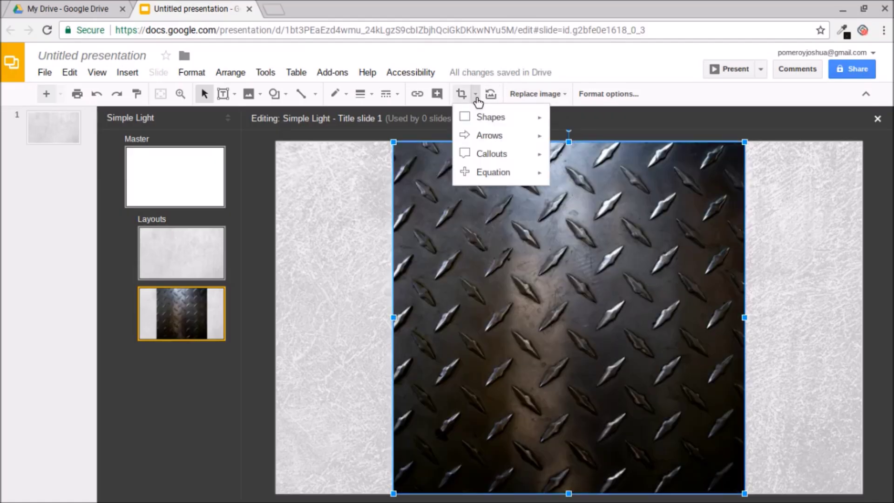
mouse_move(515, 122)
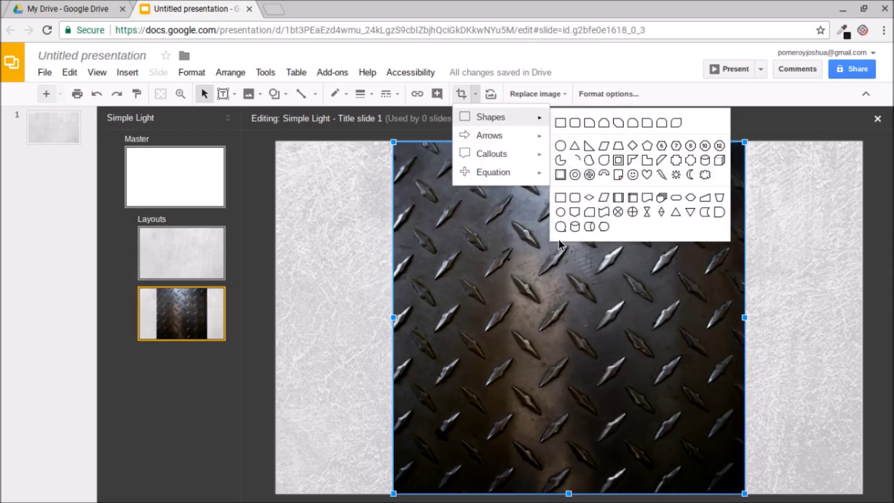
click(589, 148)
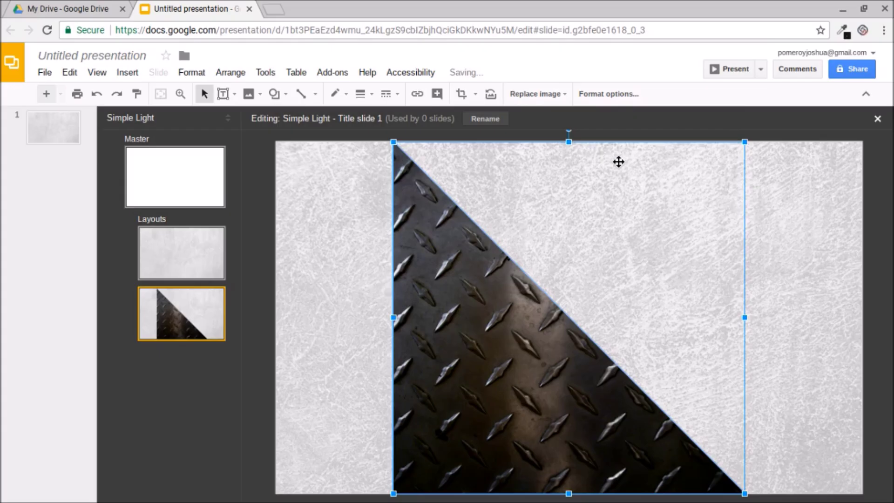
- Flip the diamond plate triangle horizontally and move it against the slide's right edge
click(230, 74)
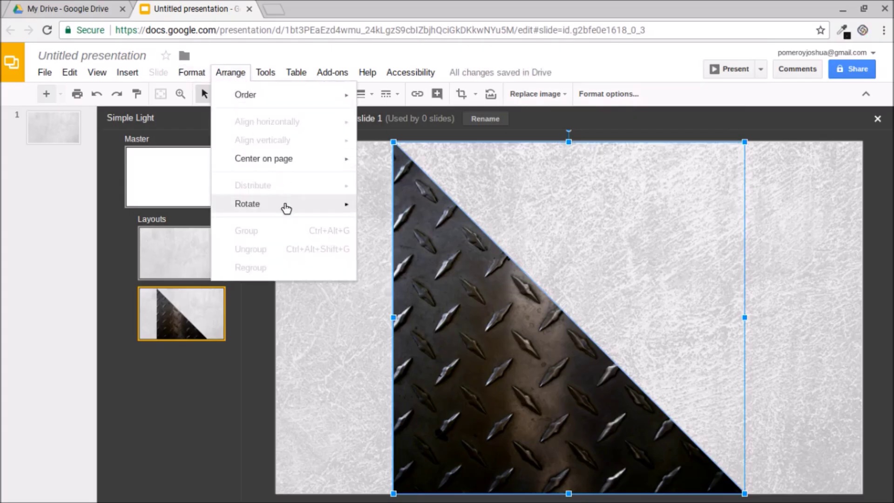
mouse_move(286, 206)
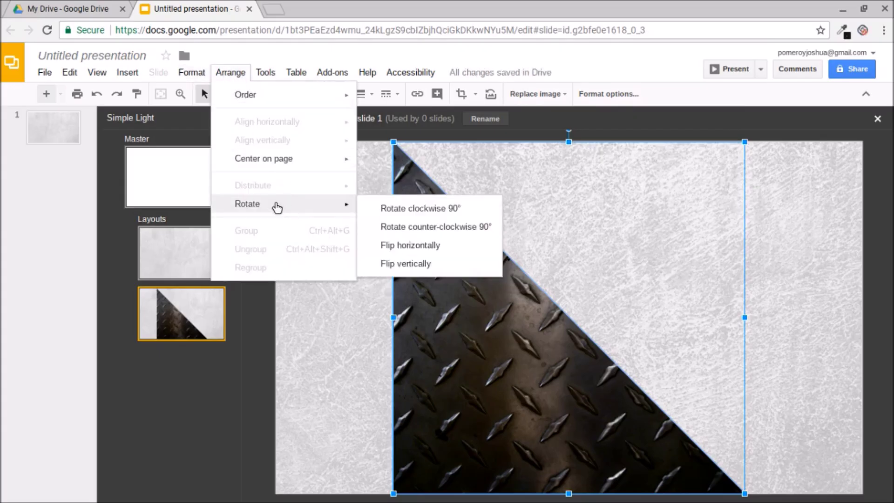
click(435, 247)
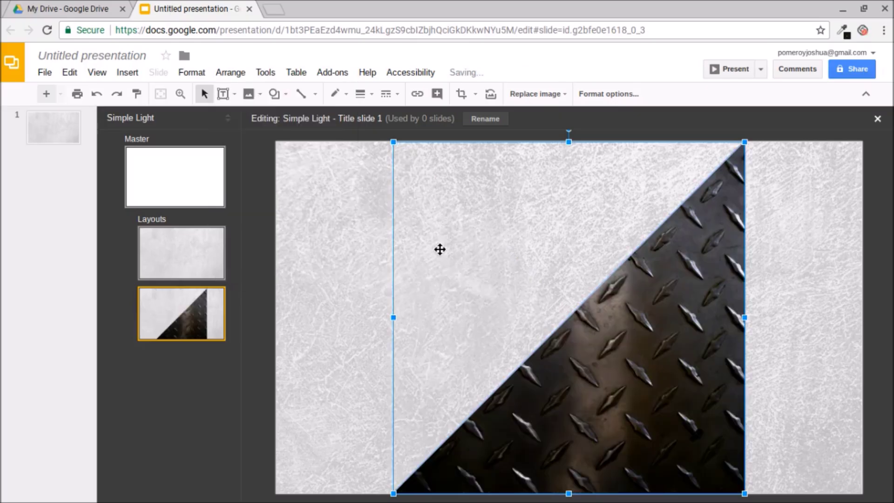
drag(680, 395, 798, 395)
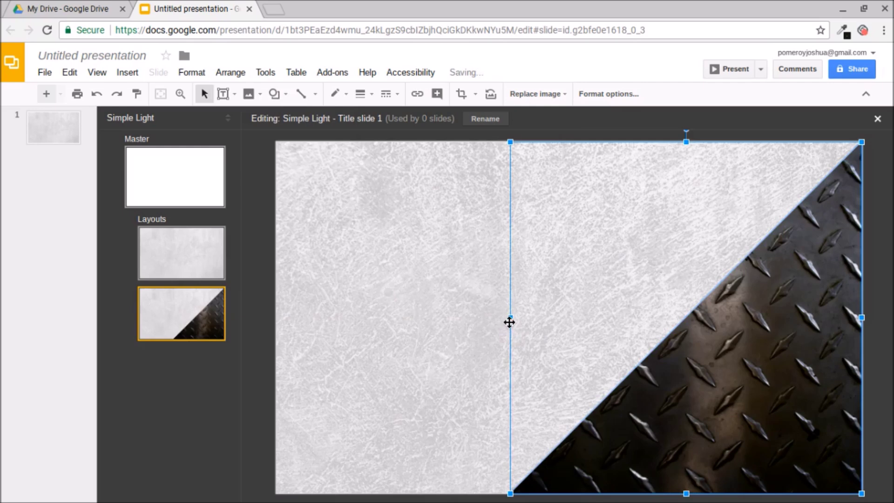
- Extend the diamond plate's triangular crop to the slide's full width and lower its upper edge to about mid-height
drag(511, 319, 275, 329)
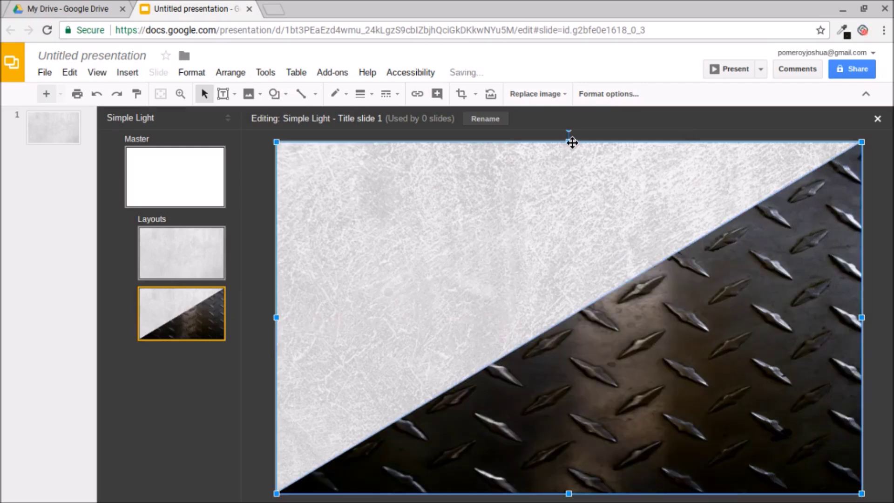
key(ctrl+z)
double_click(800, 341)
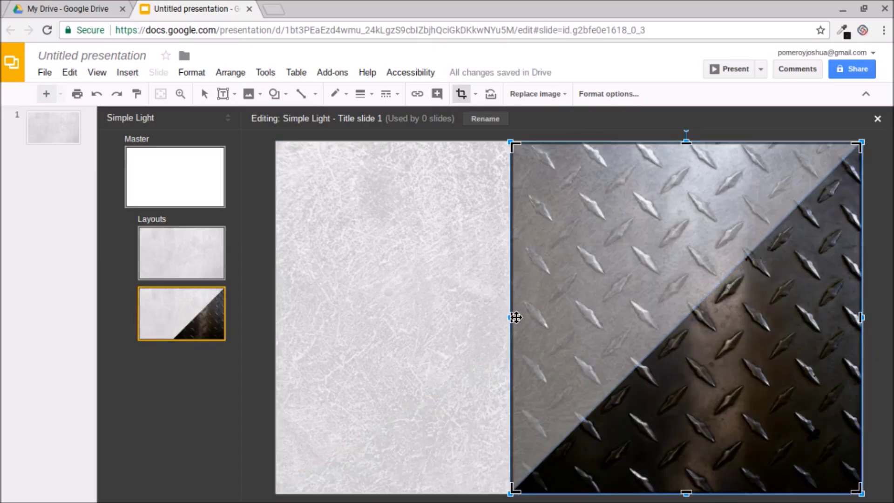
key(ctrl+alt+minus)
drag(539, 317, 419, 319)
drag(569, 230, 568, 309)
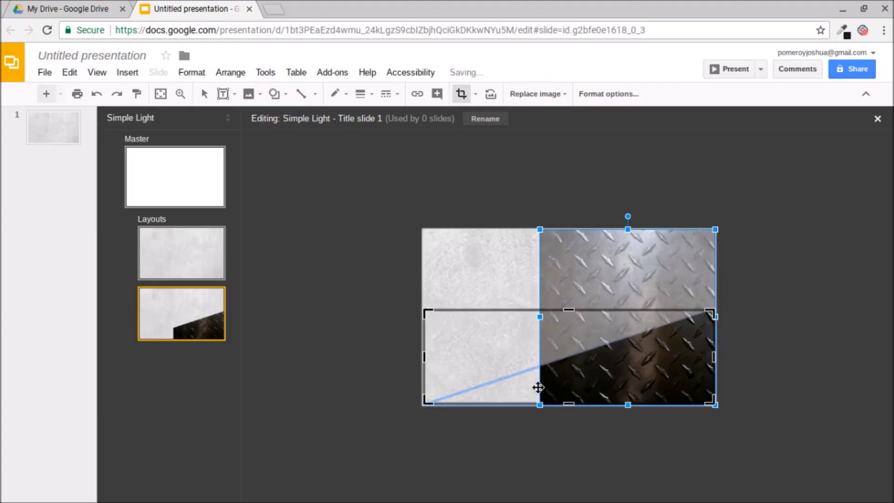
- Enlarge the diamond plate image inside its triangular crop to span the slide's width and shift the texture slightly upward
drag(540, 404, 418, 445)
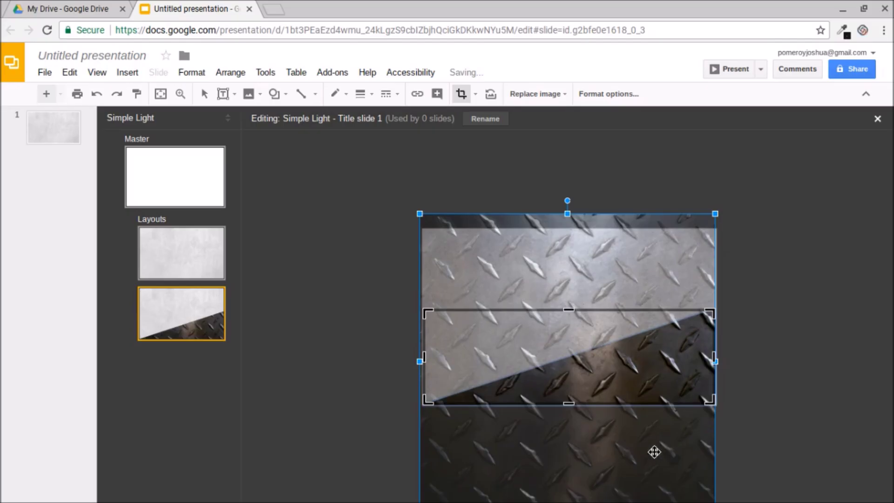
drag(655, 453, 662, 437)
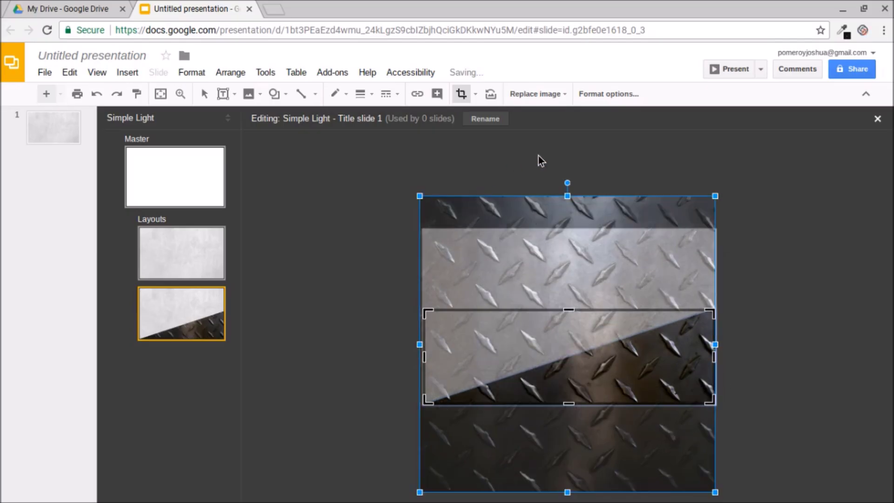
click(538, 155)
click(774, 306)
- Recolor the diamond plate triangle to Grayscale and lower its brightness
click(683, 356)
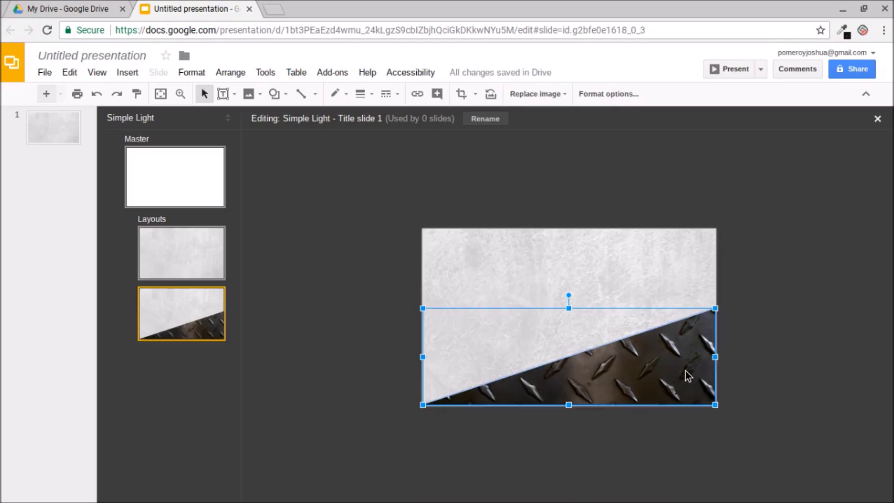
click(625, 98)
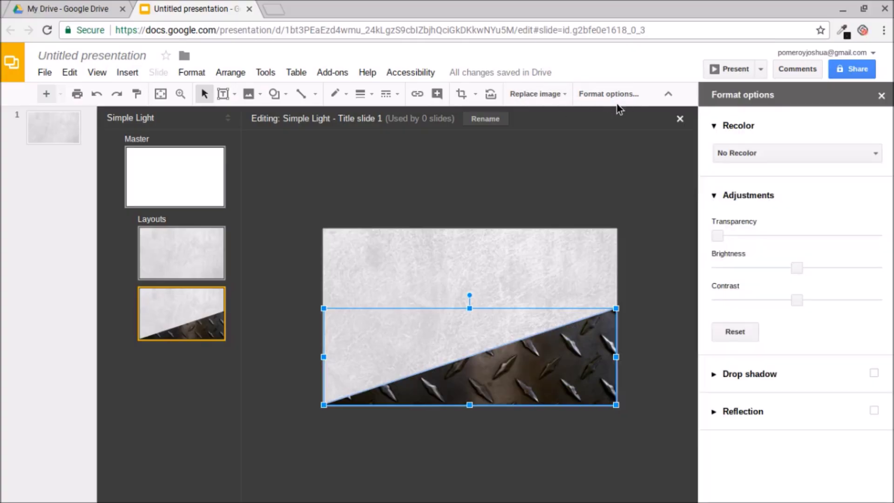
click(773, 154)
click(785, 437)
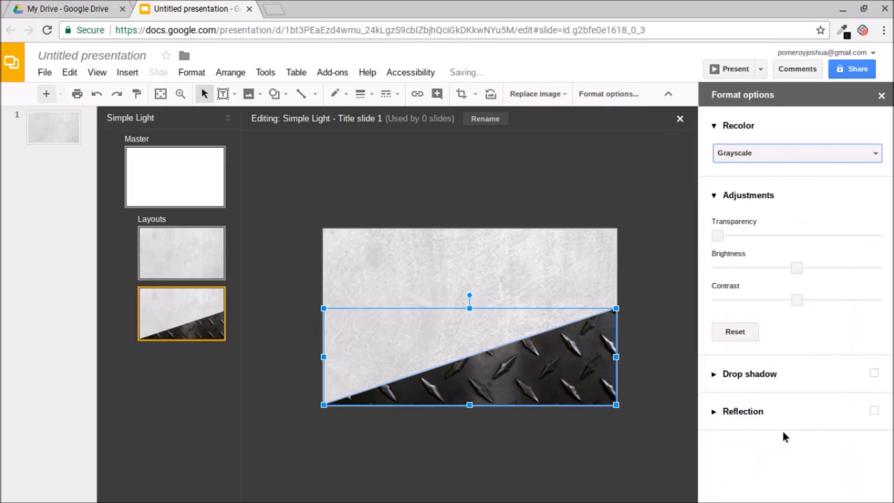
drag(798, 270, 766, 268)
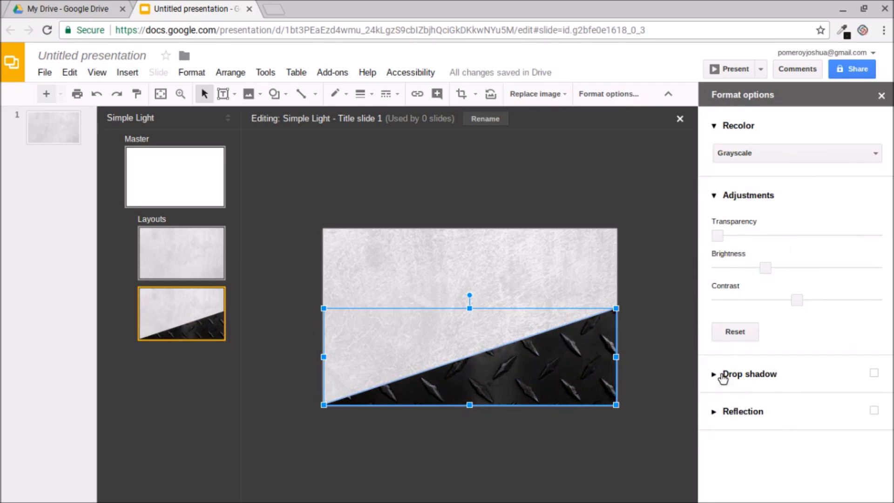
- Add a black drop shadow to the diamond plate triangle with an angle of about 188° and minimal distance
click(874, 374)
click(713, 374)
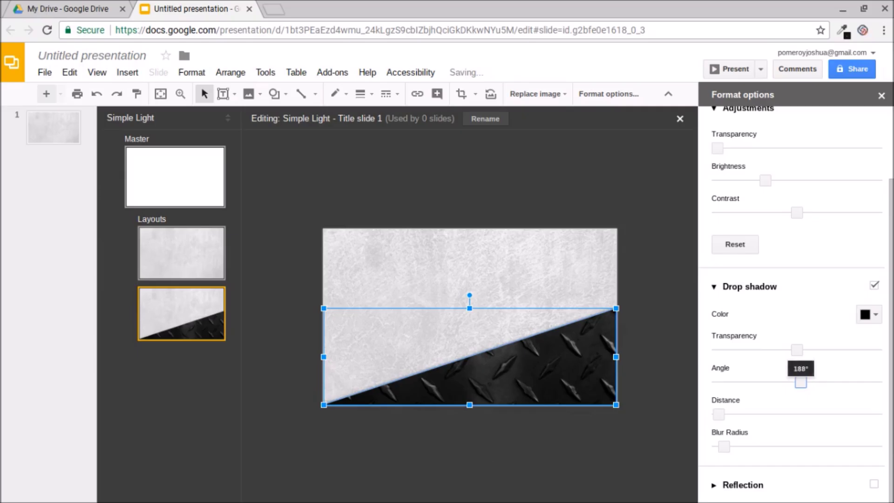
click(881, 96)
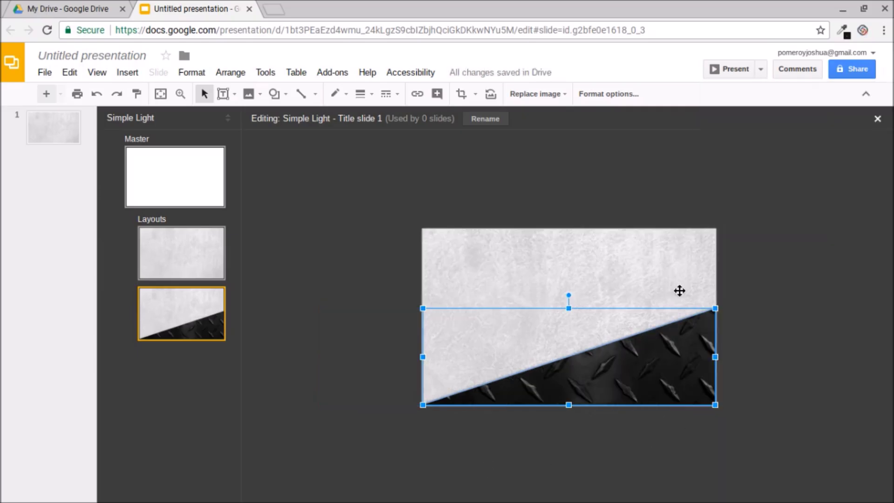
click(770, 272)
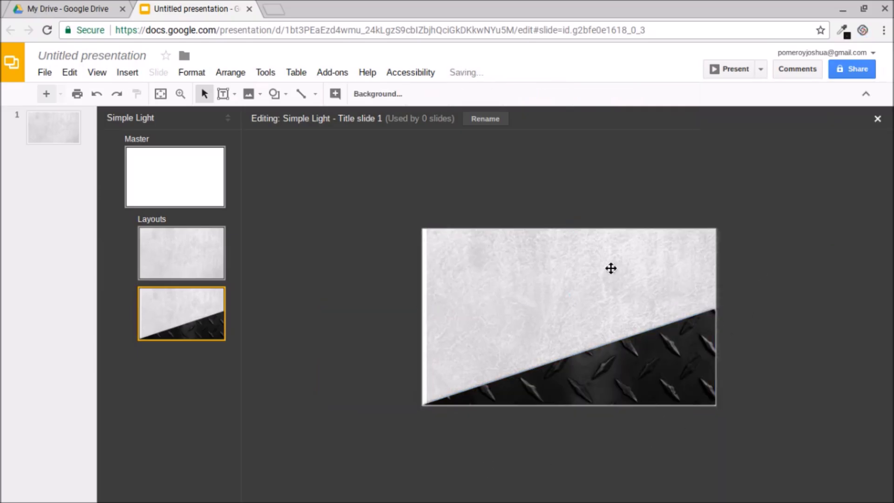
- Examine the drop shadow along the diamond plate's diagonal edge up close on the concrete background
click(503, 259)
click(180, 94)
drag(736, 426, 565, 284)
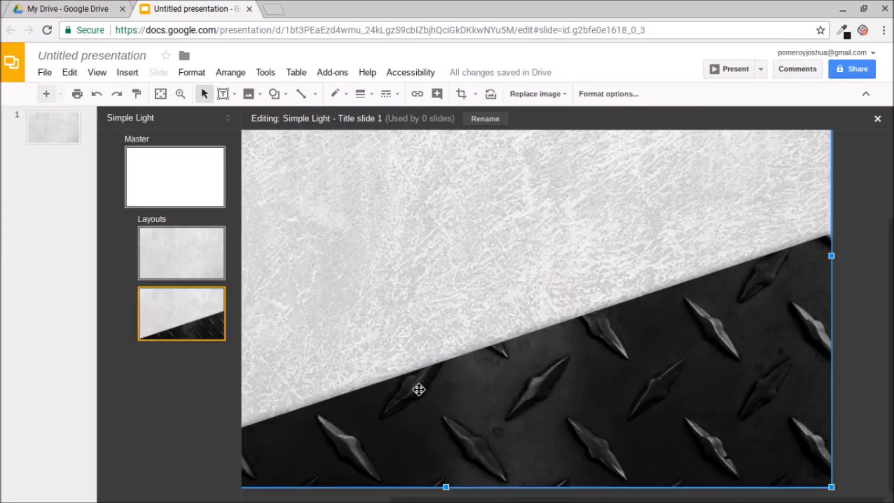
key(ctrl+alt+minus)
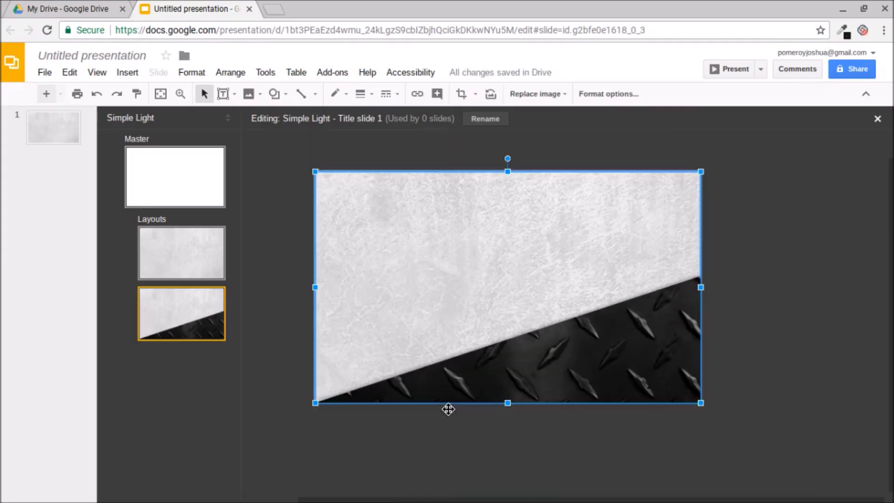
click(585, 446)
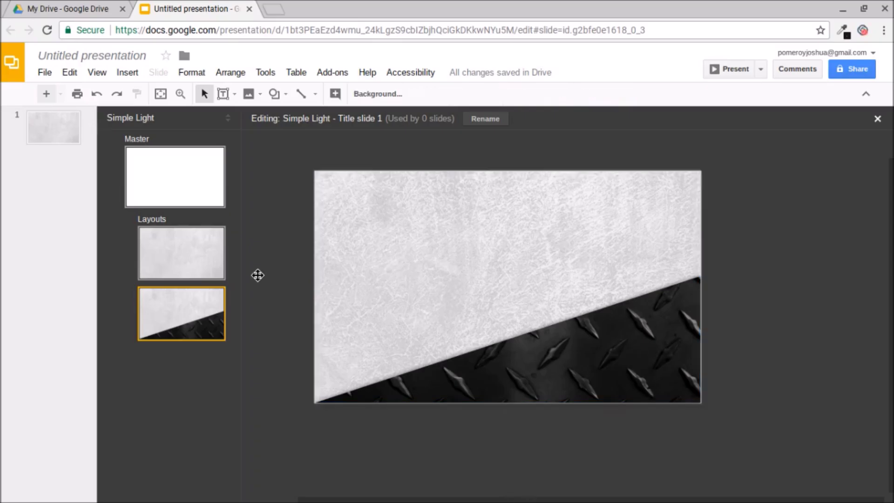
- Rename the layout containing the diamond plate triangle as "Diamond Plate"
click(191, 255)
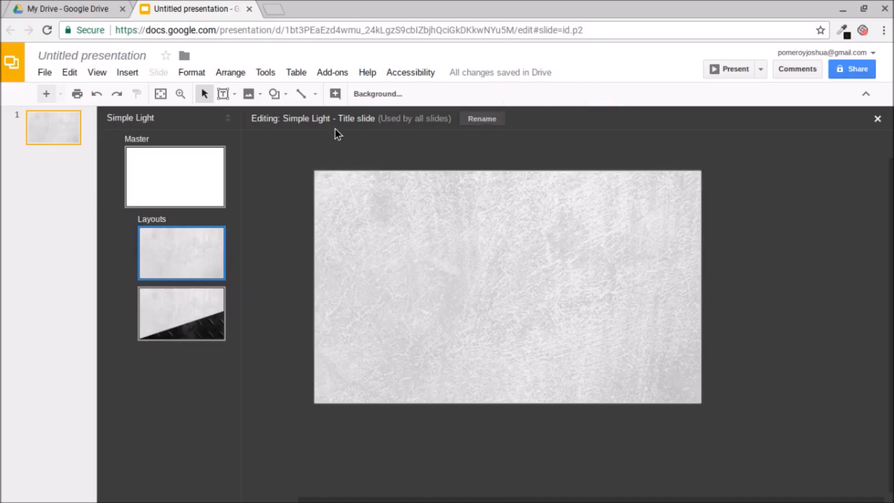
click(194, 322)
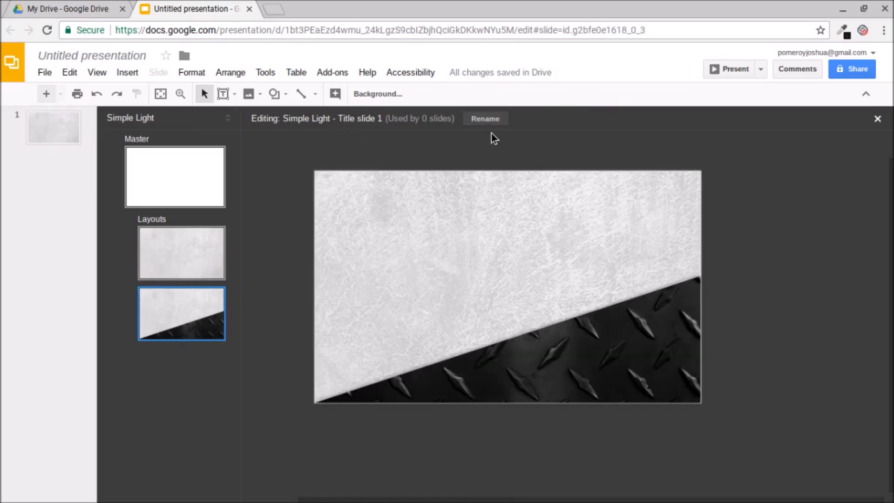
click(486, 119)
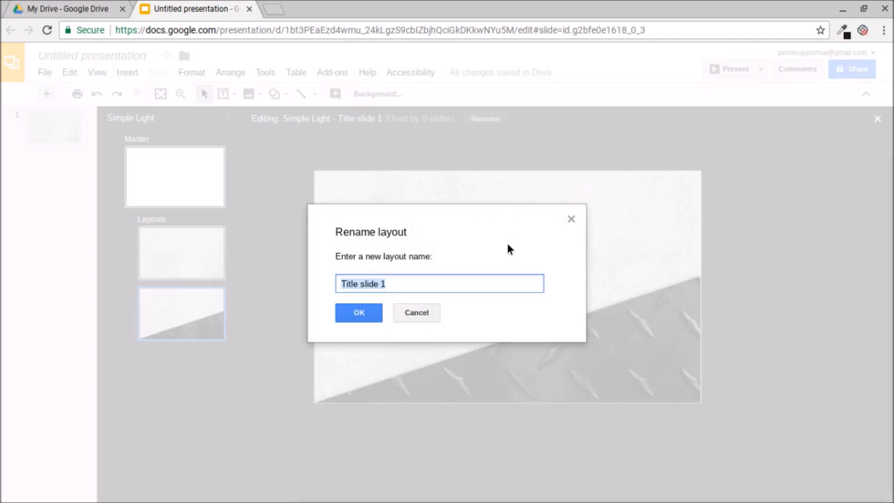
text(Diamond Plate)
key(Return)
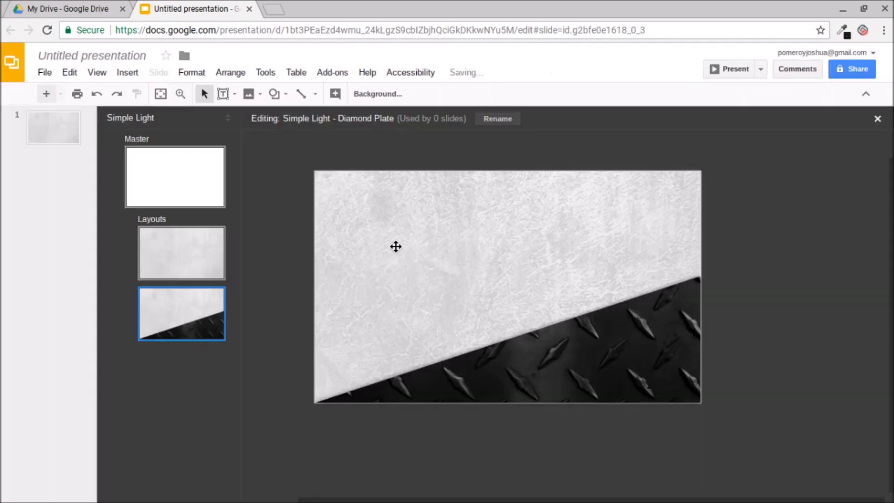
- Copy the diamond plate triangle from the layout and paste it onto slide 1
click(588, 343)
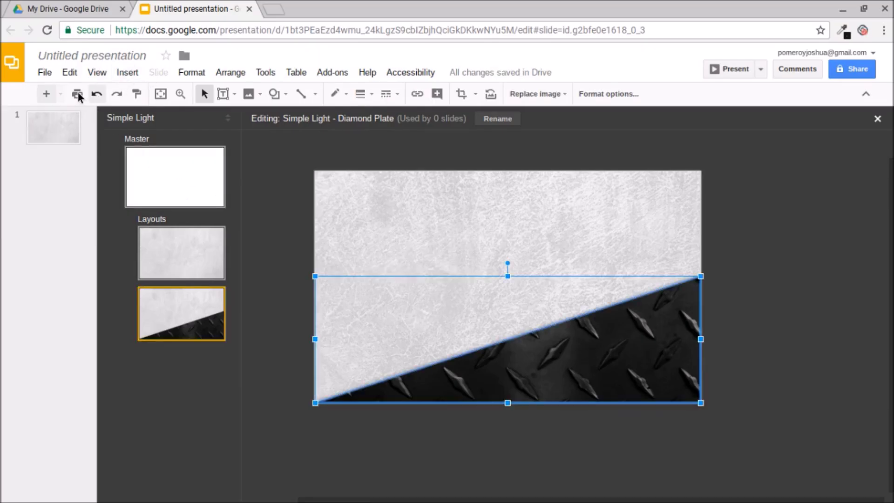
click(64, 132)
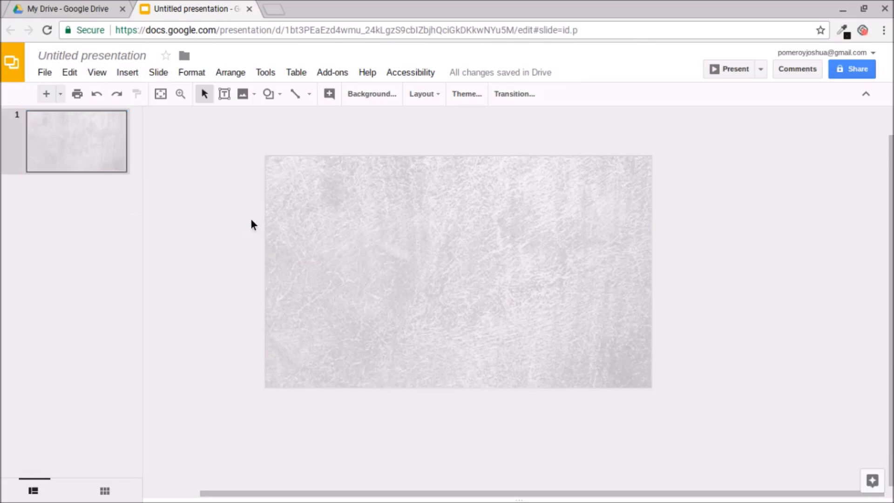
key(ctrl+v)
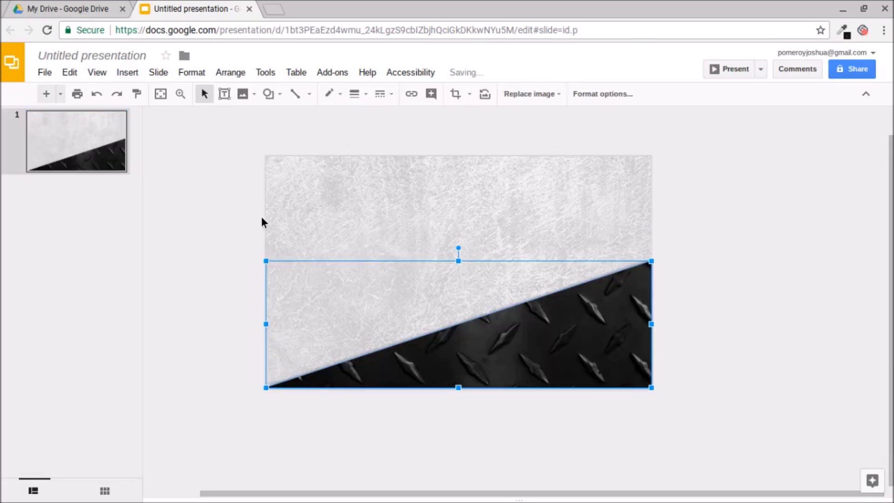
- Change the pasted diamond plate's mask to a rectangle and center the band vertically on the slide
click(470, 94)
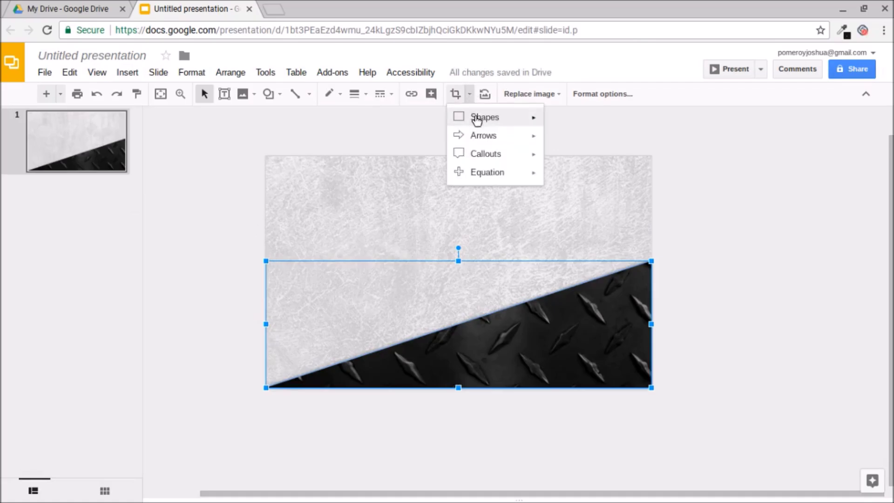
mouse_move(530, 117)
click(558, 124)
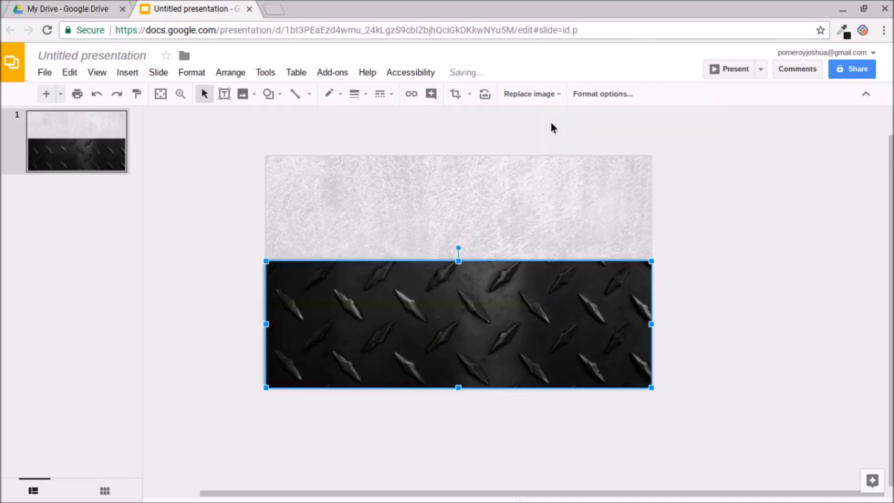
drag(549, 313, 552, 259)
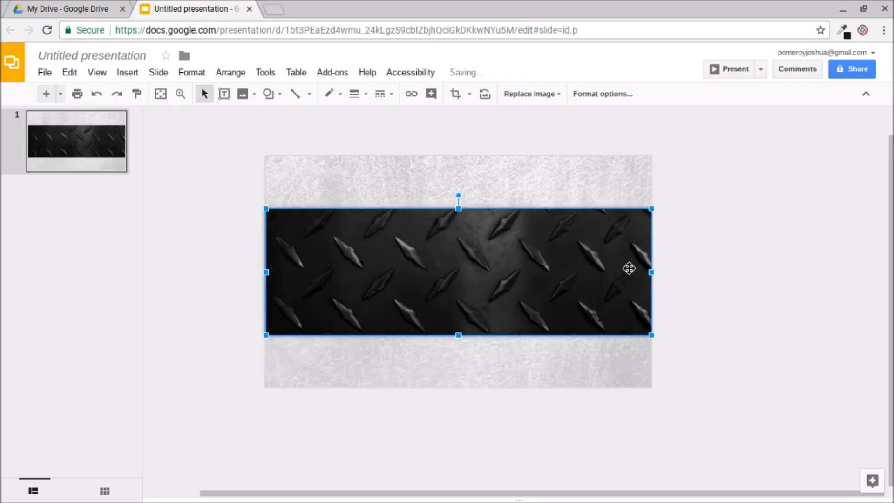
click(734, 272)
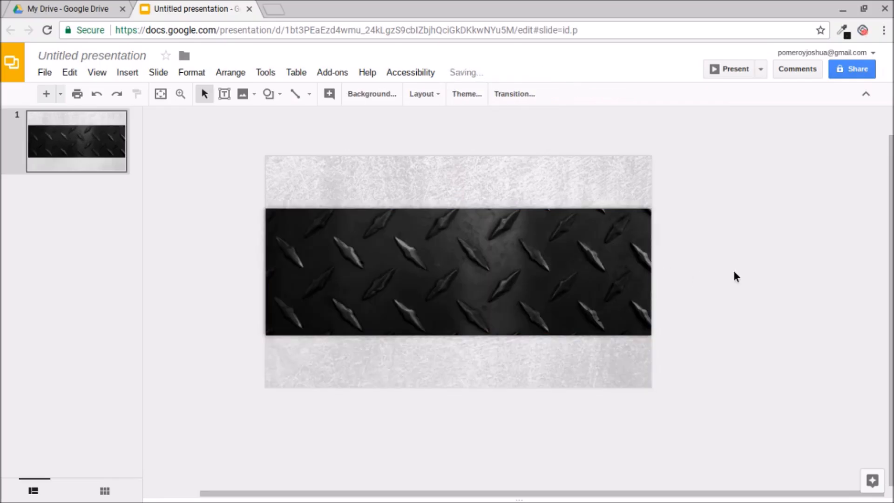
- Darken the diamond plate band slightly by reducing its brightness in small increments
click(533, 271)
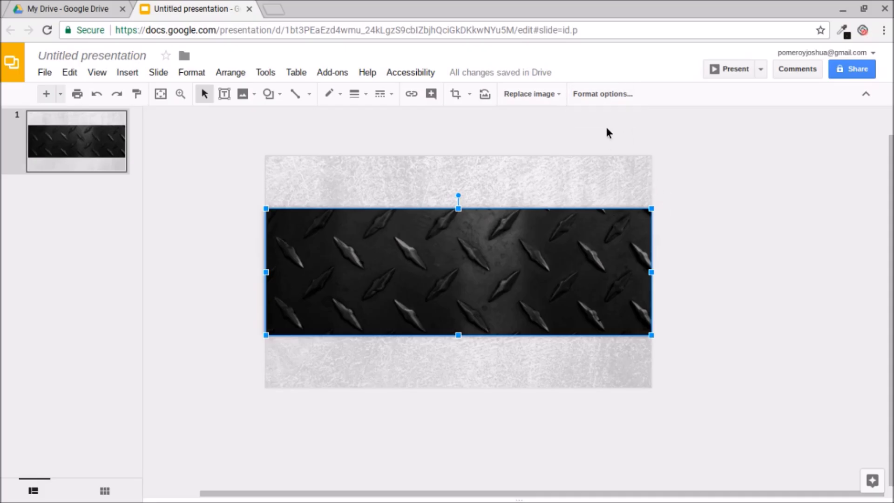
click(607, 94)
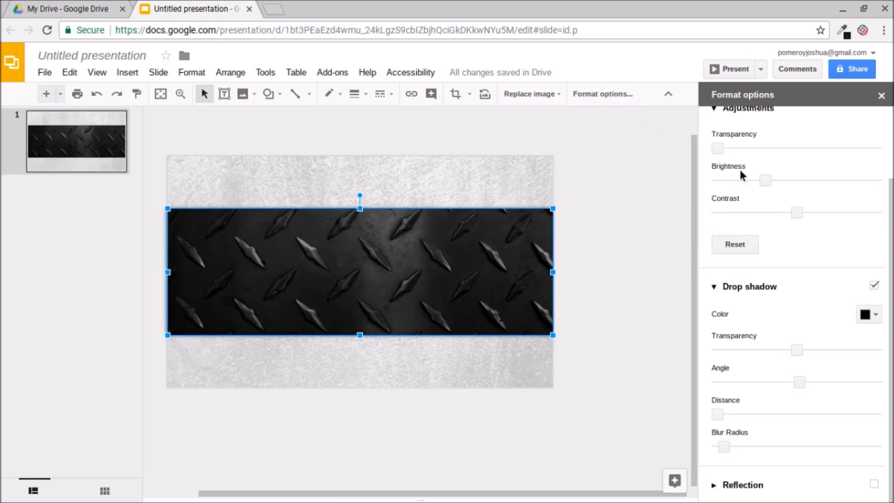
drag(887, 216, 866, 142)
click(764, 269)
key(Left)
key(Left)
key(Left)
key(Left)
key(Left)
key(Left)
key(Left)
key(Left)
key(Left)
key(Left)
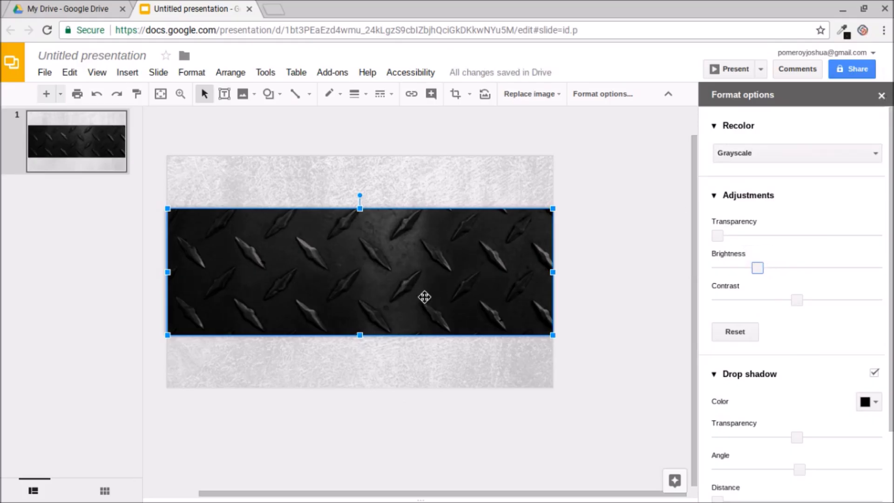
- Shift the diamond plate texture upward inside the band's rectangular crop
double_click(451, 253)
drag(451, 271, 459, 252)
key(Return)
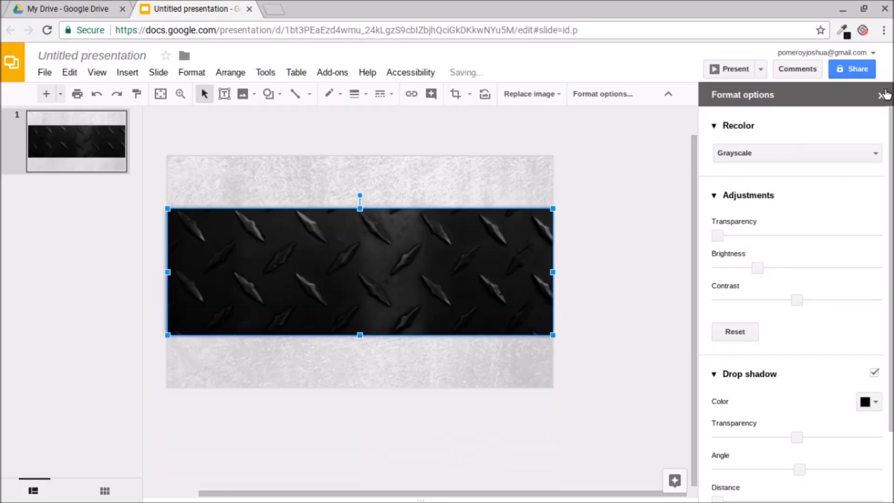
- Set the slide's background color to the yellow radial theme gradient
click(174, 233)
click(377, 94)
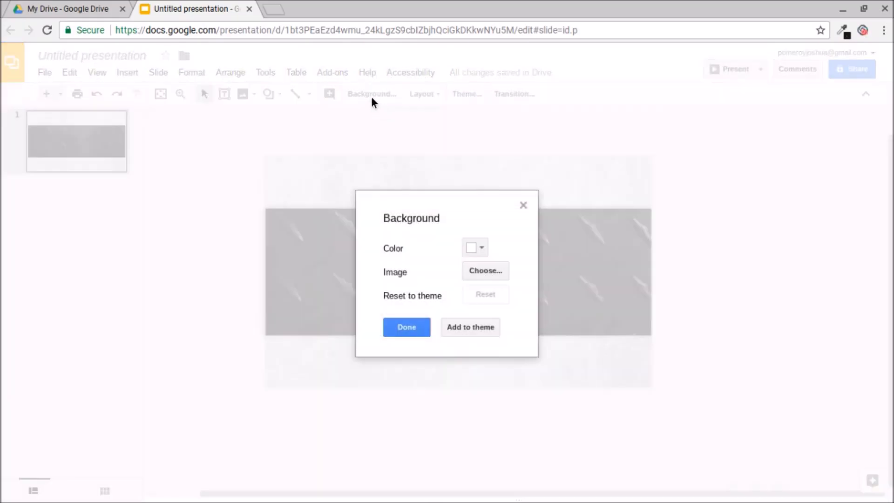
click(476, 249)
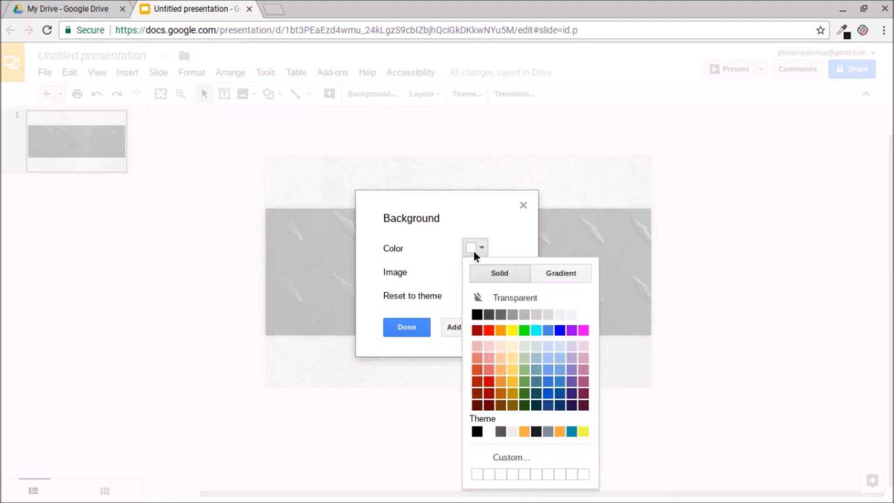
click(578, 275)
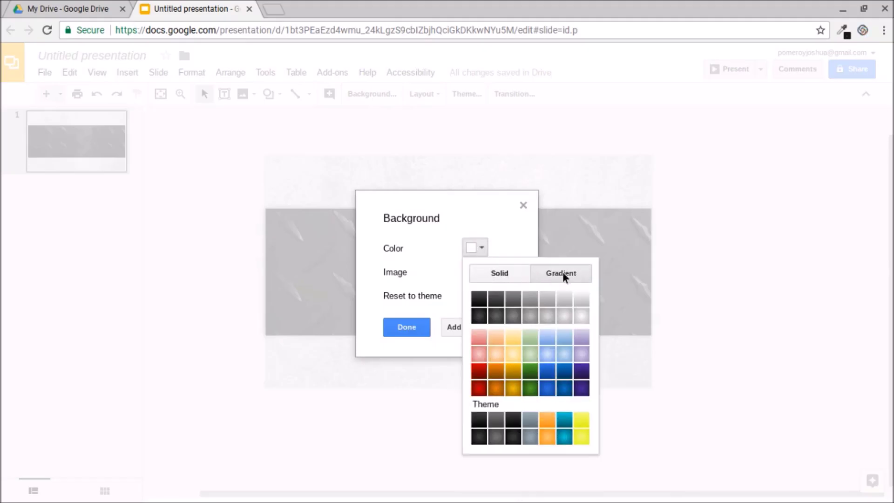
click(582, 438)
click(415, 326)
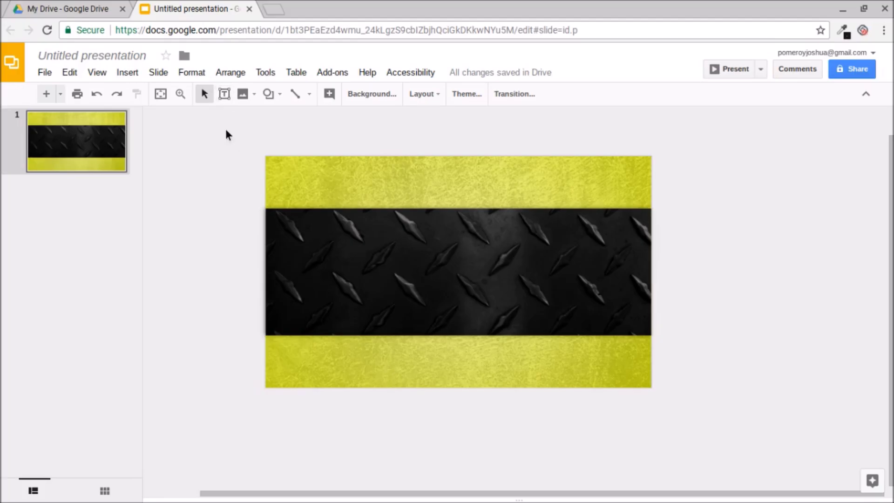
- Add a text box over the diamond plate band, extend it to nearly the band's full height and center it on the slide
click(224, 94)
drag(342, 229, 622, 317)
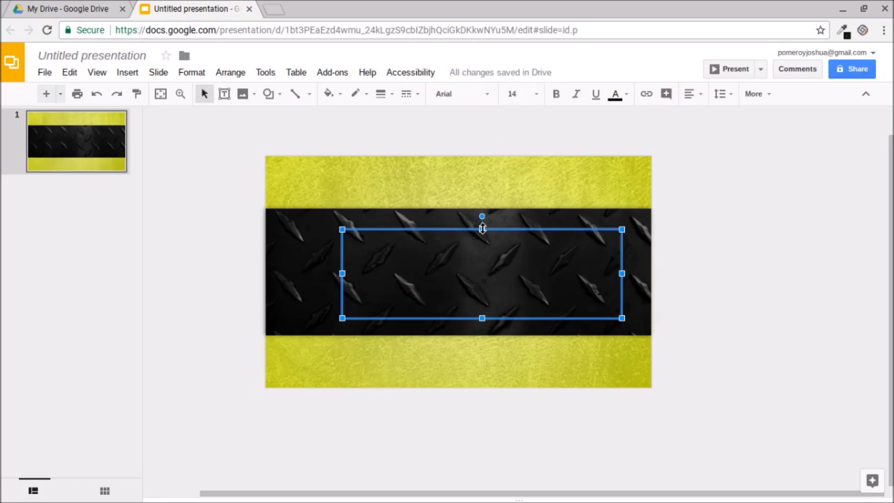
drag(483, 229, 482, 218)
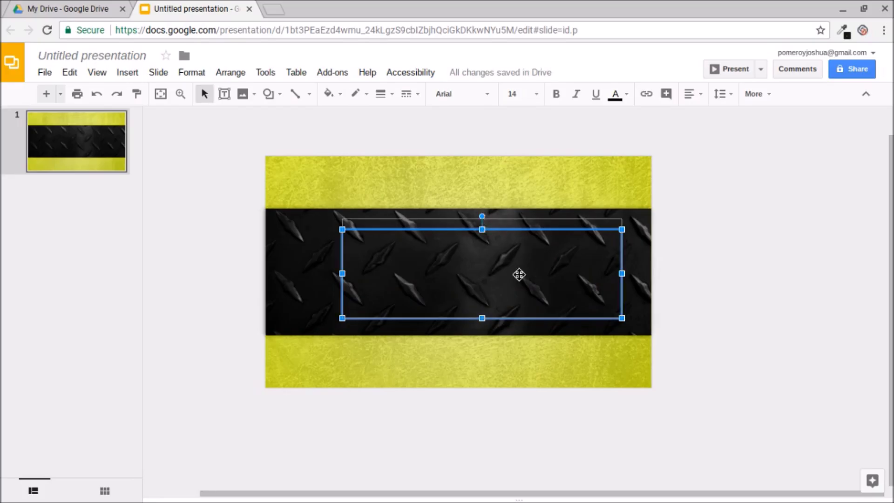
drag(483, 318, 482, 328)
drag(621, 235, 595, 234)
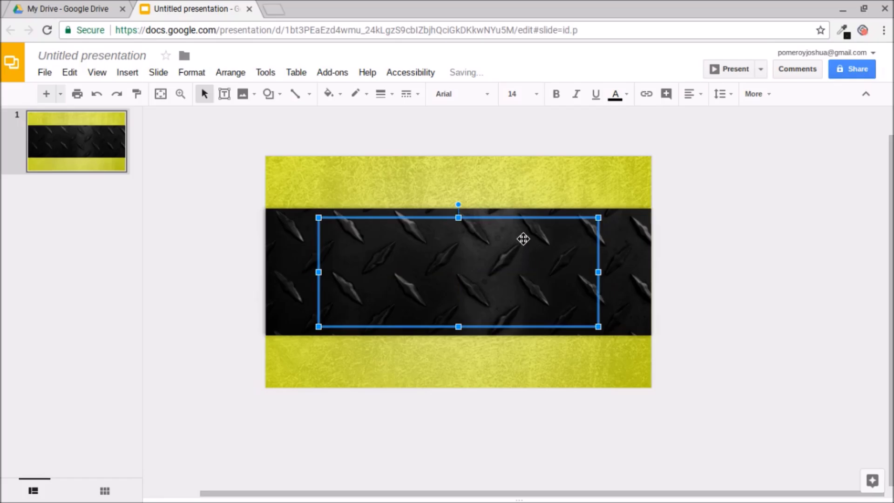
- Set the empty text box's font to Oswald Bold and its text color to white
click(486, 95)
scroll(515, 354, down, 3)
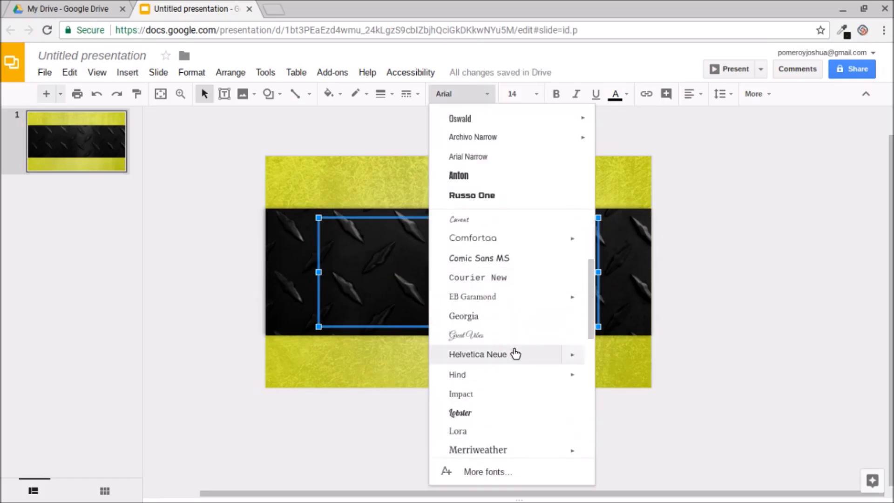
scroll(515, 353, down, 5)
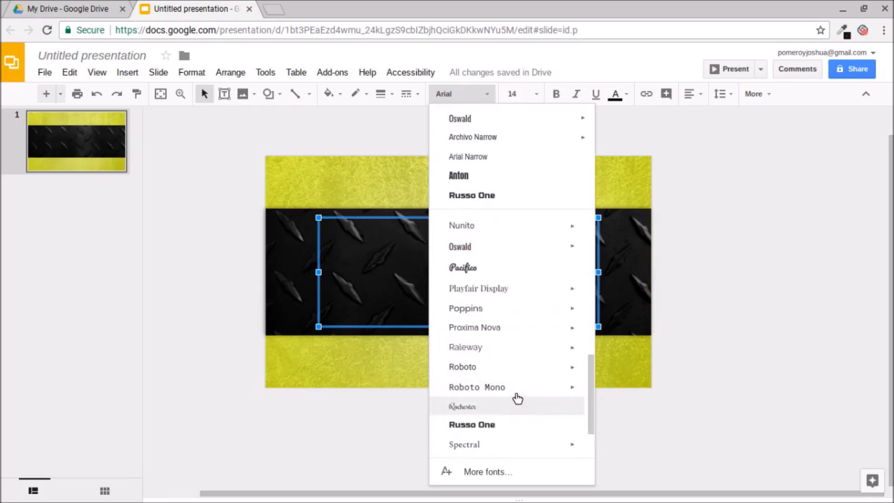
scroll(515, 400, down, 2)
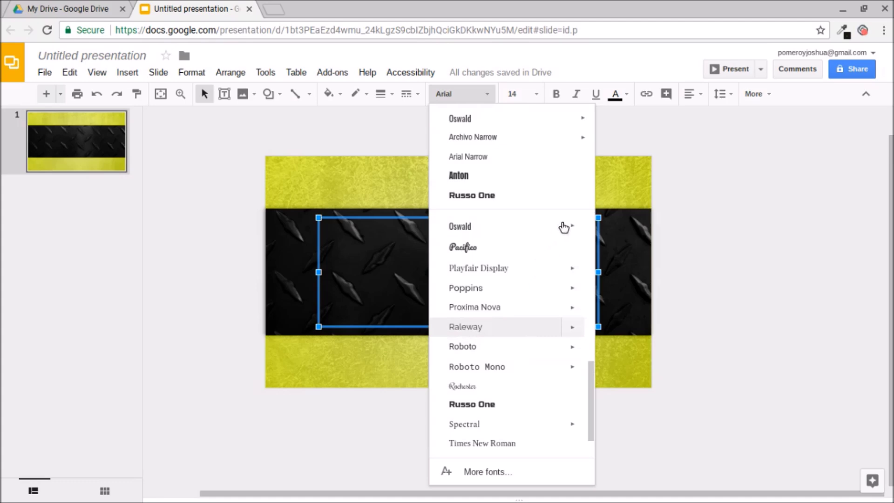
mouse_move(573, 230)
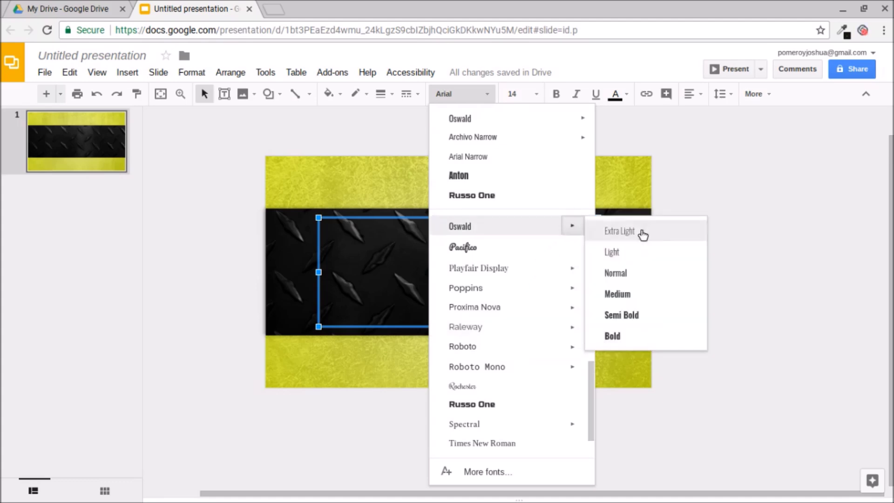
click(613, 335)
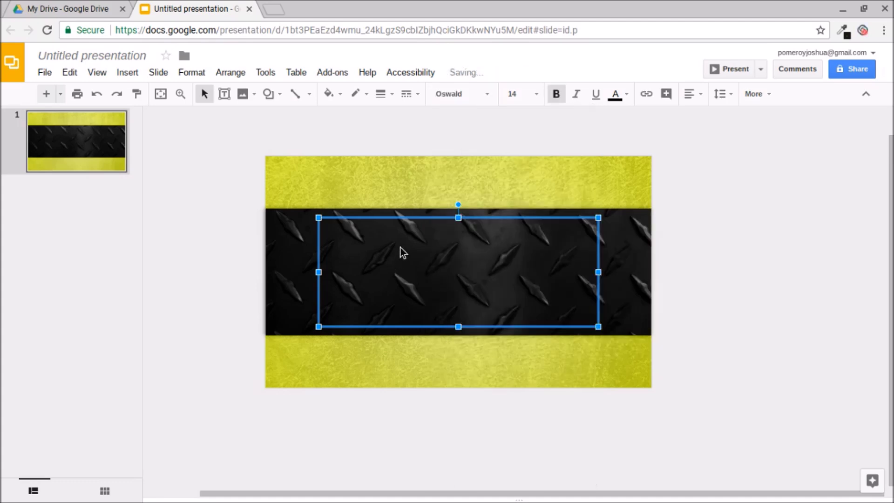
click(626, 94)
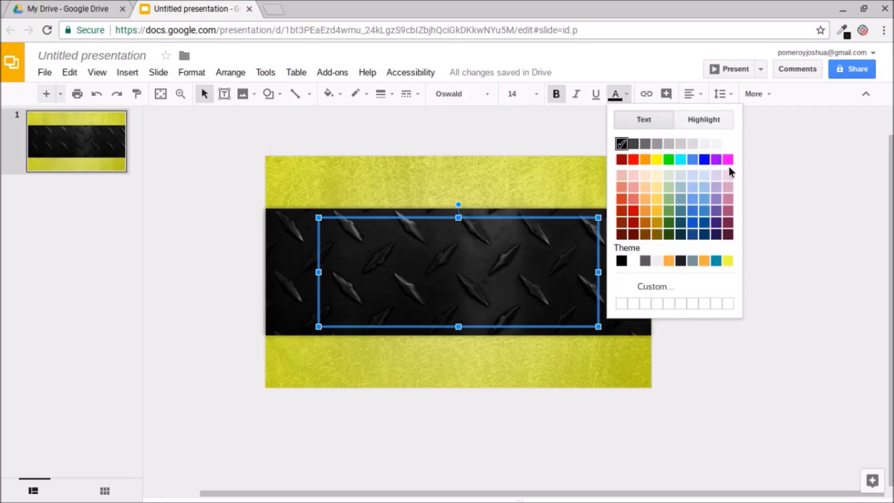
click(727, 145)
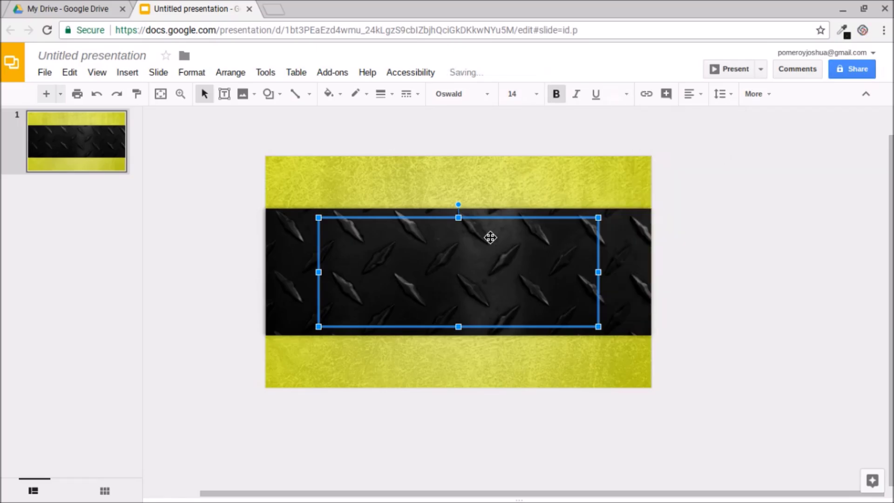